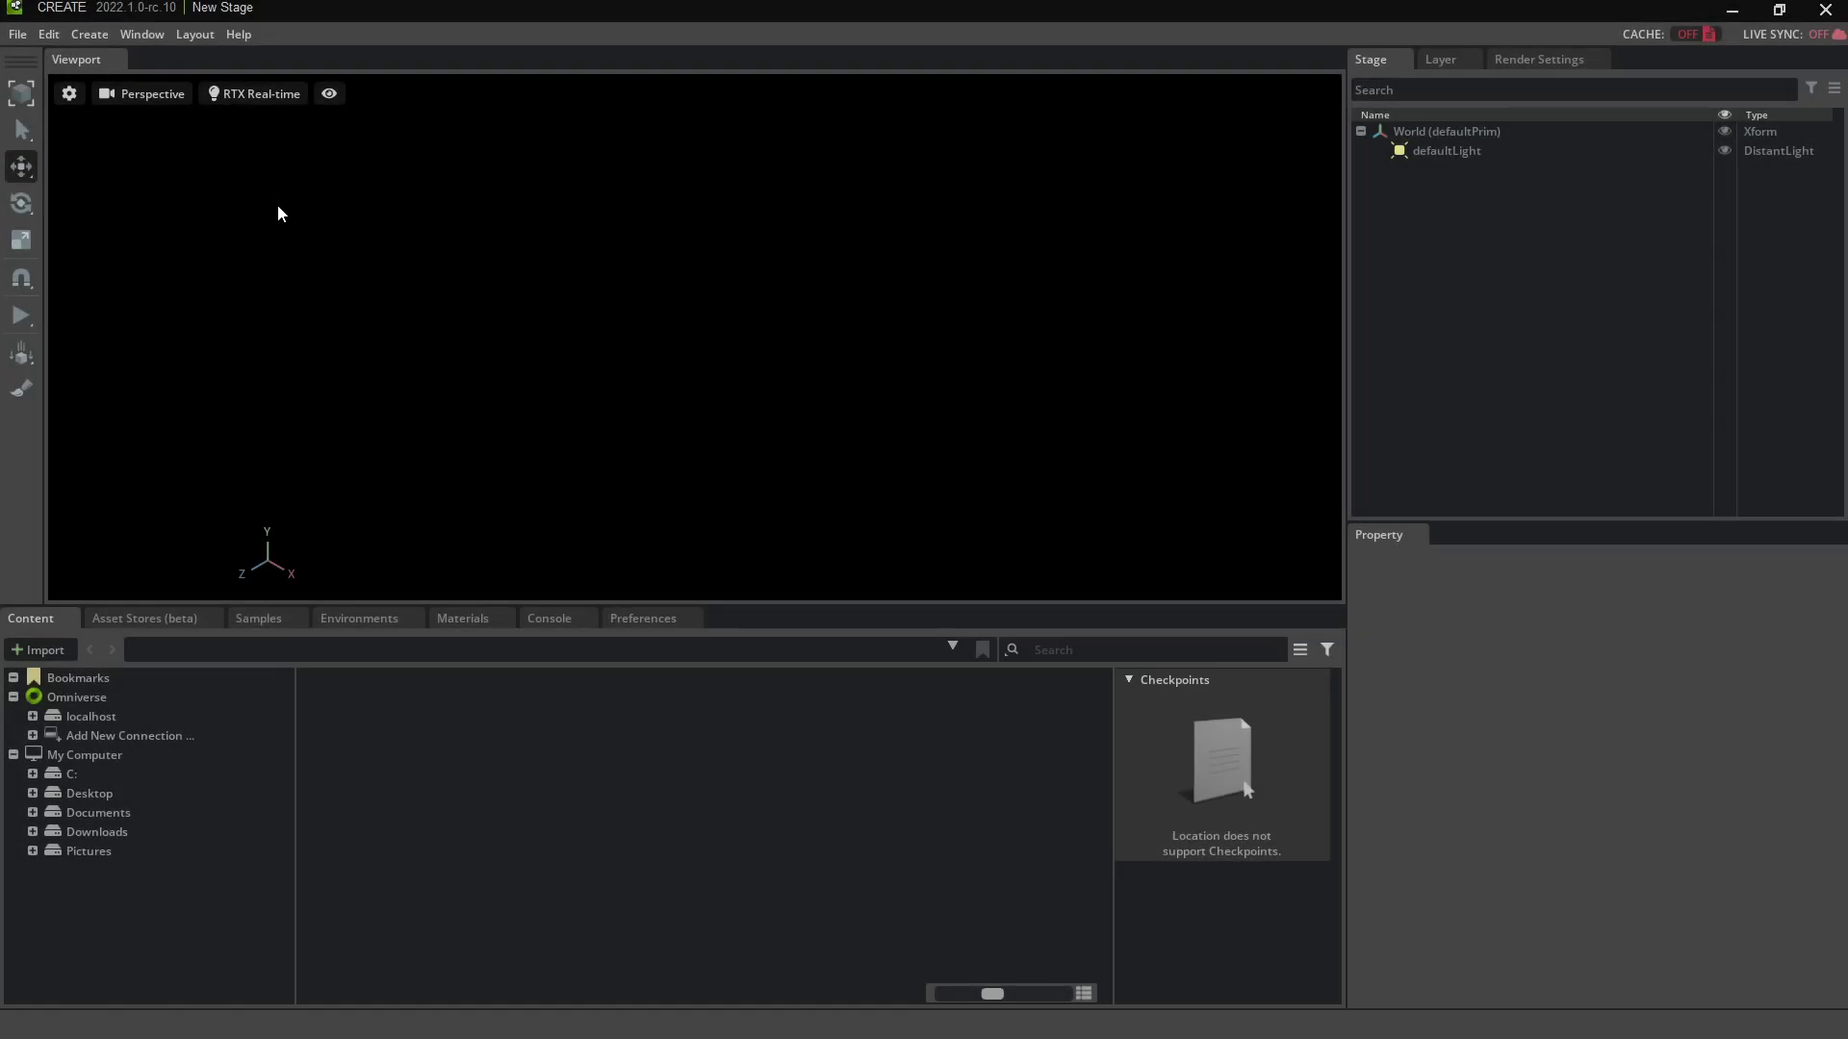
Step: Open the Asset Stores (beta) browser tab to list free models
click(143, 619)
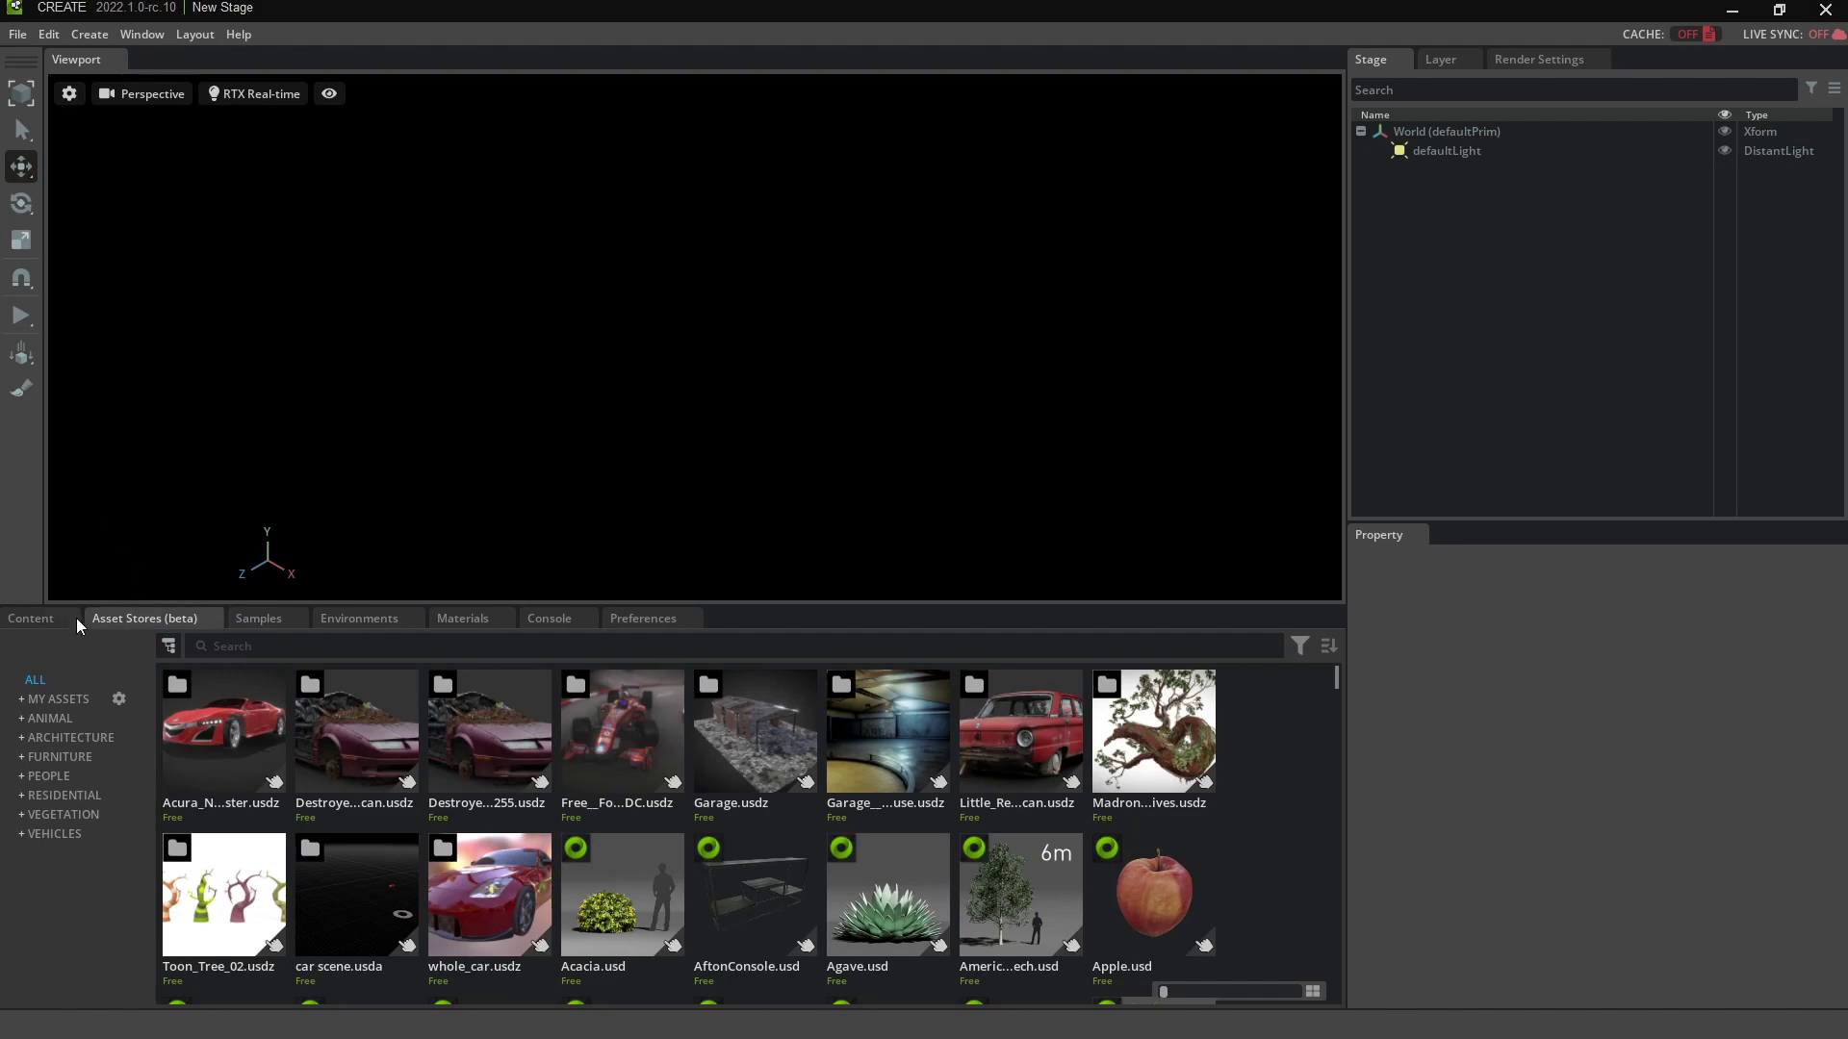
scroll(511, 740, down, 3)
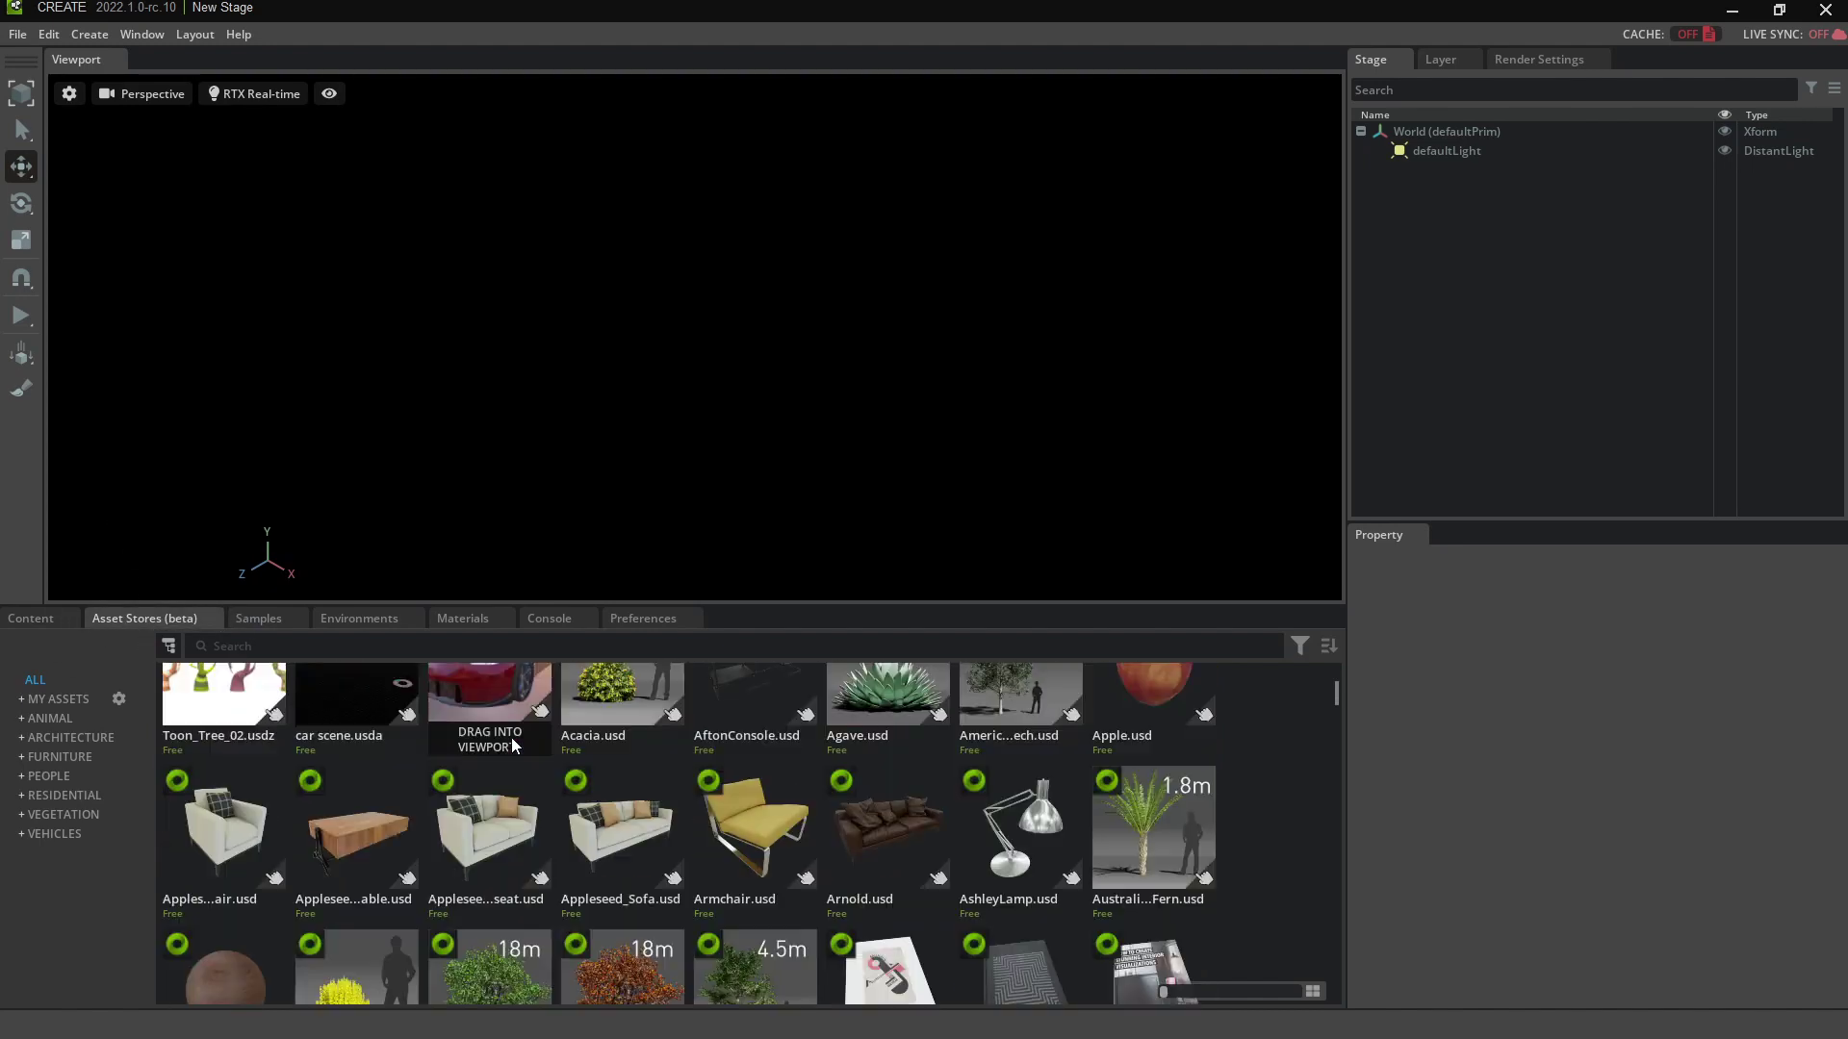
scroll(506, 742, up, 3)
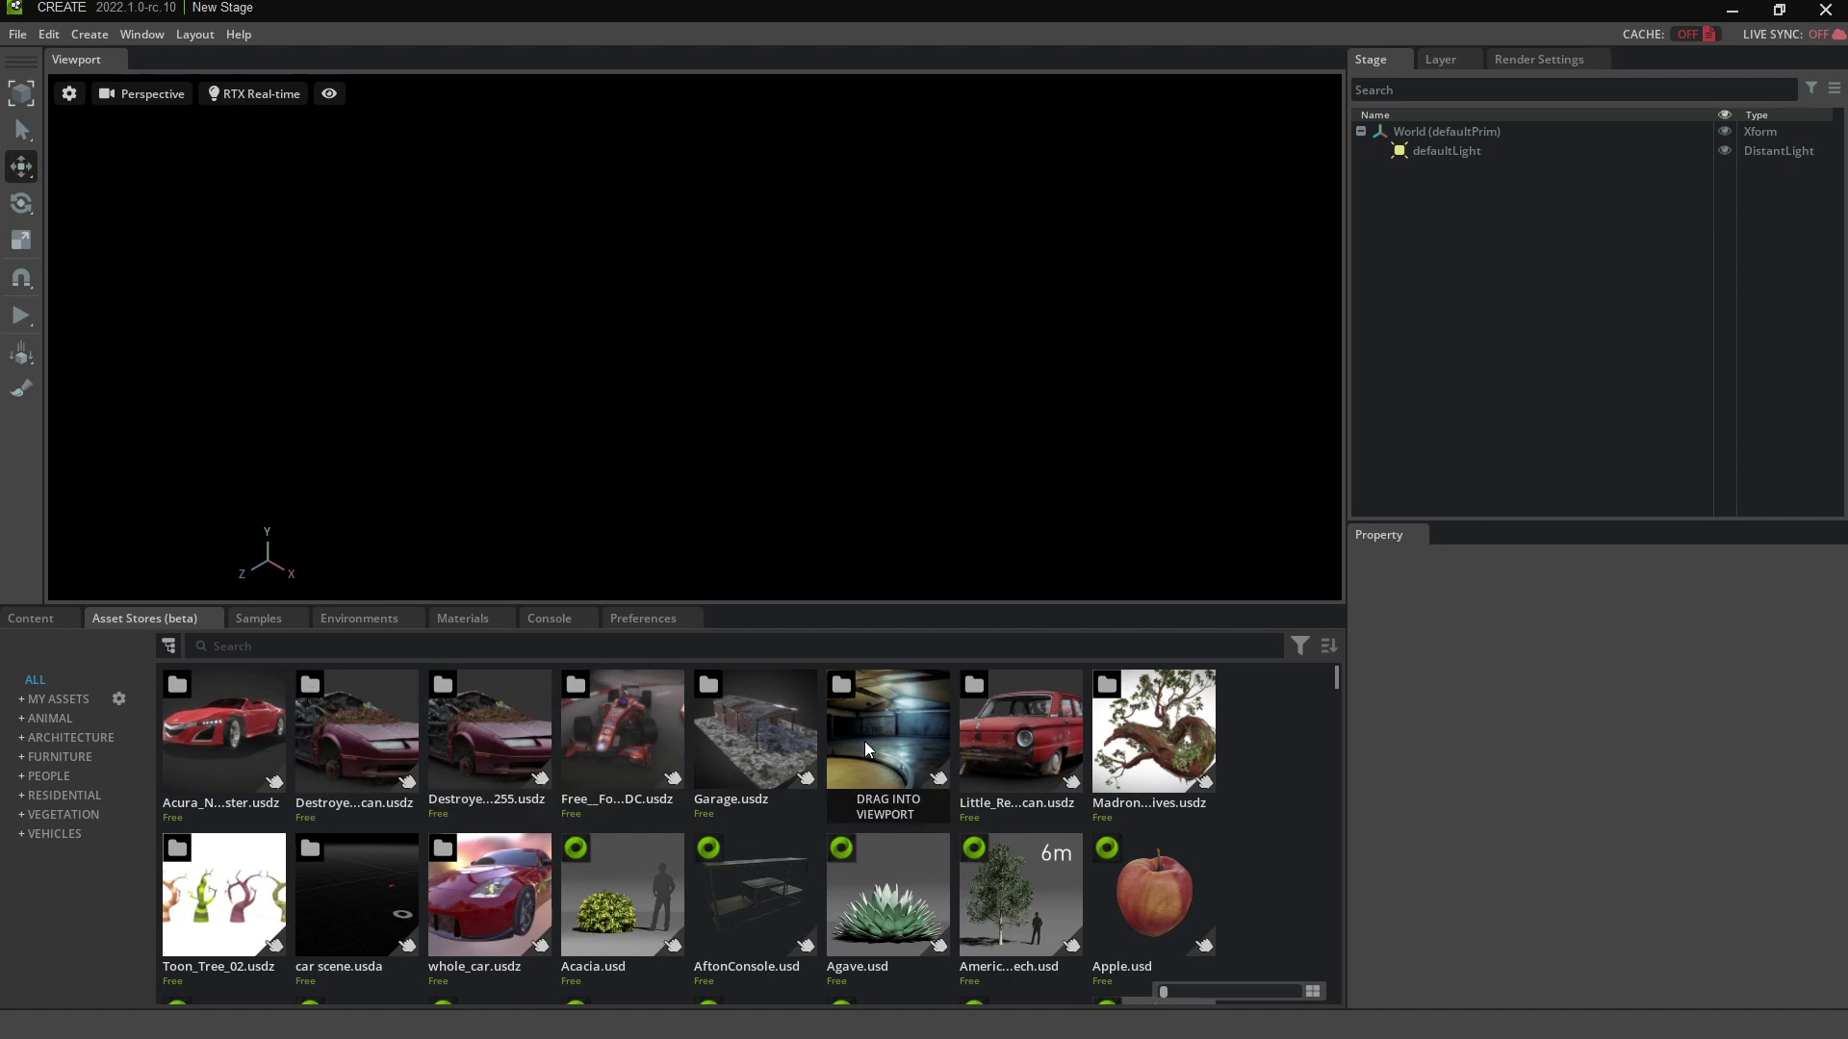
scroll(845, 742, down, 1)
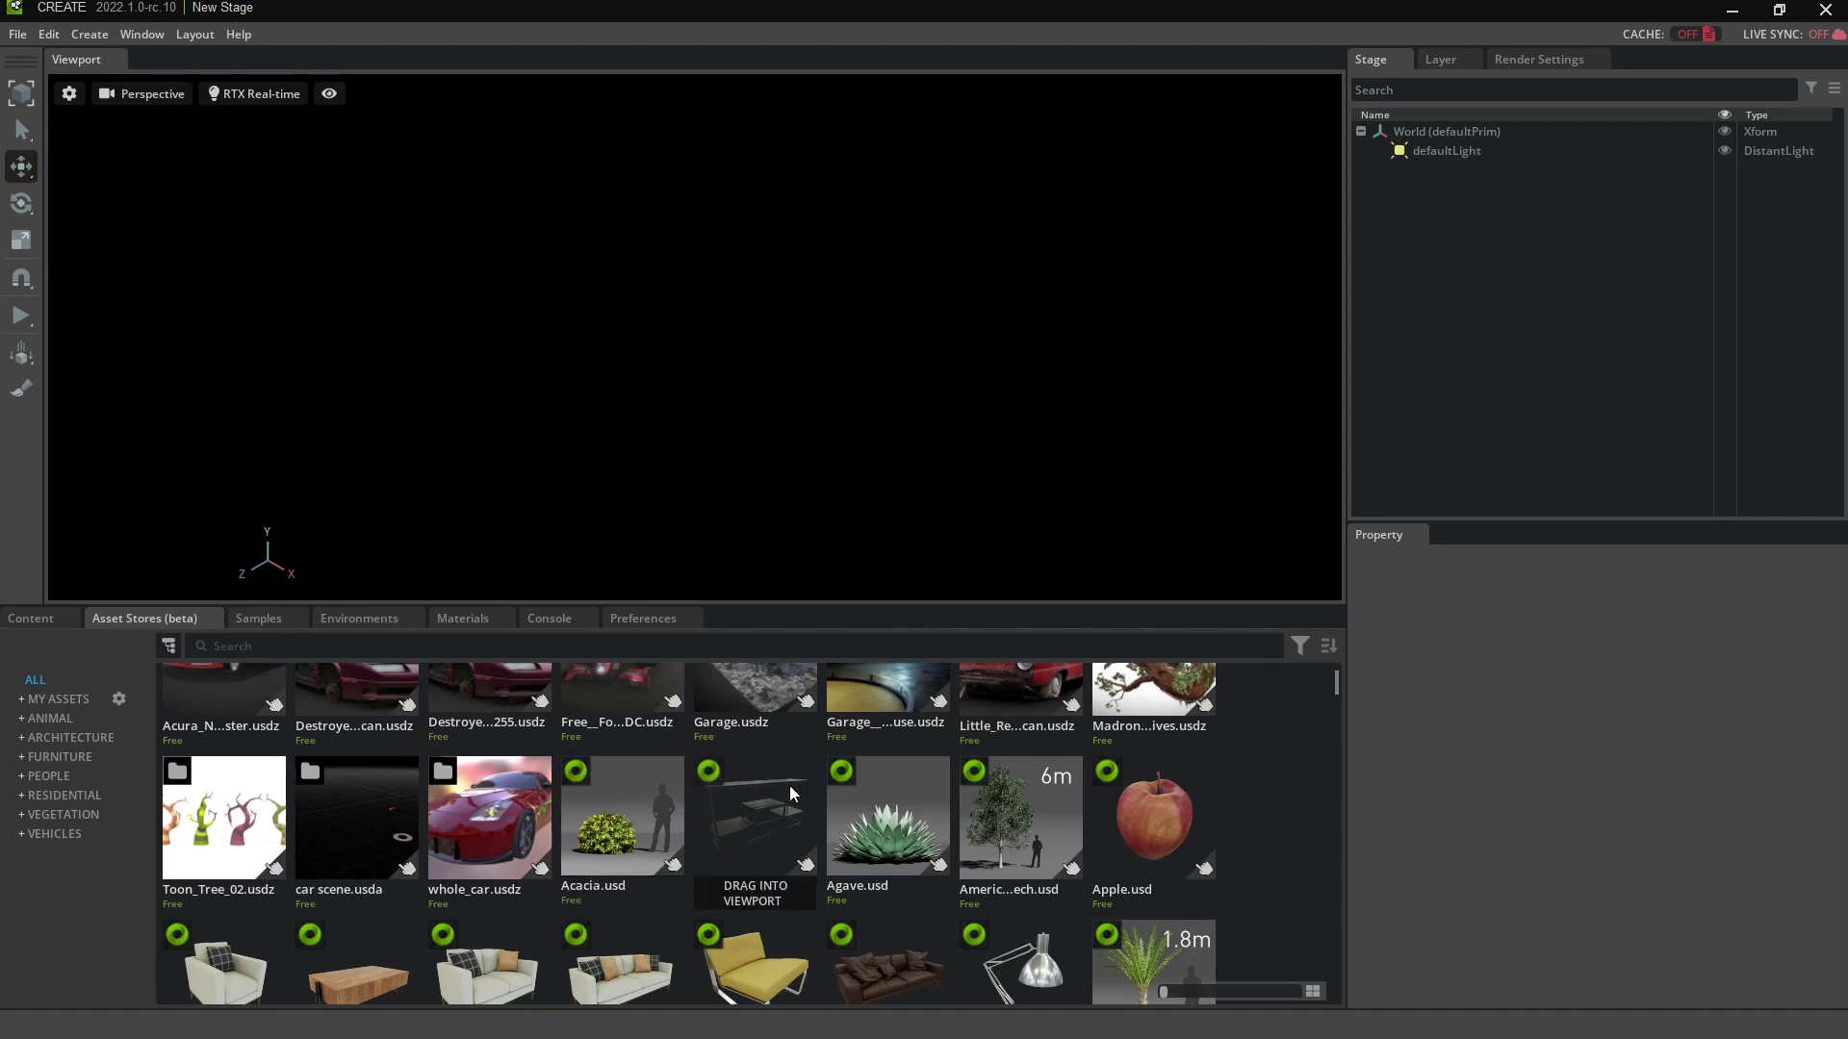
click(1300, 647)
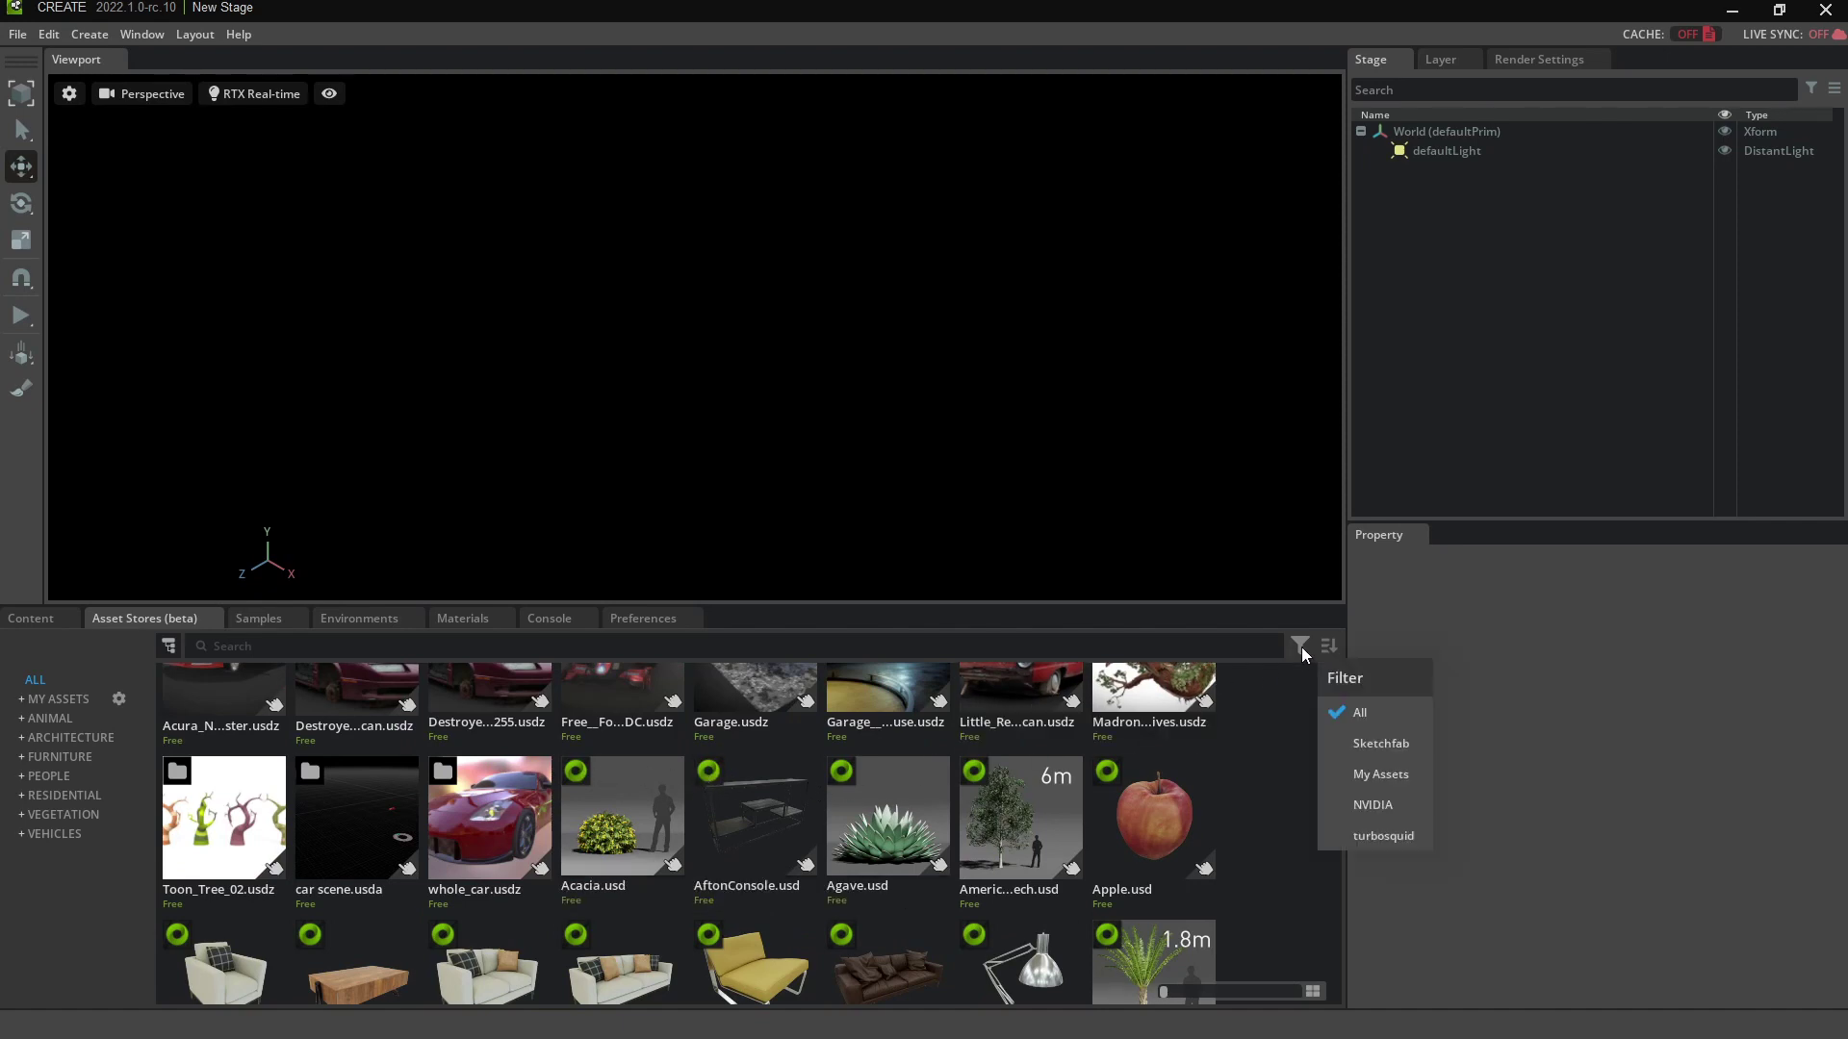
click(1380, 744)
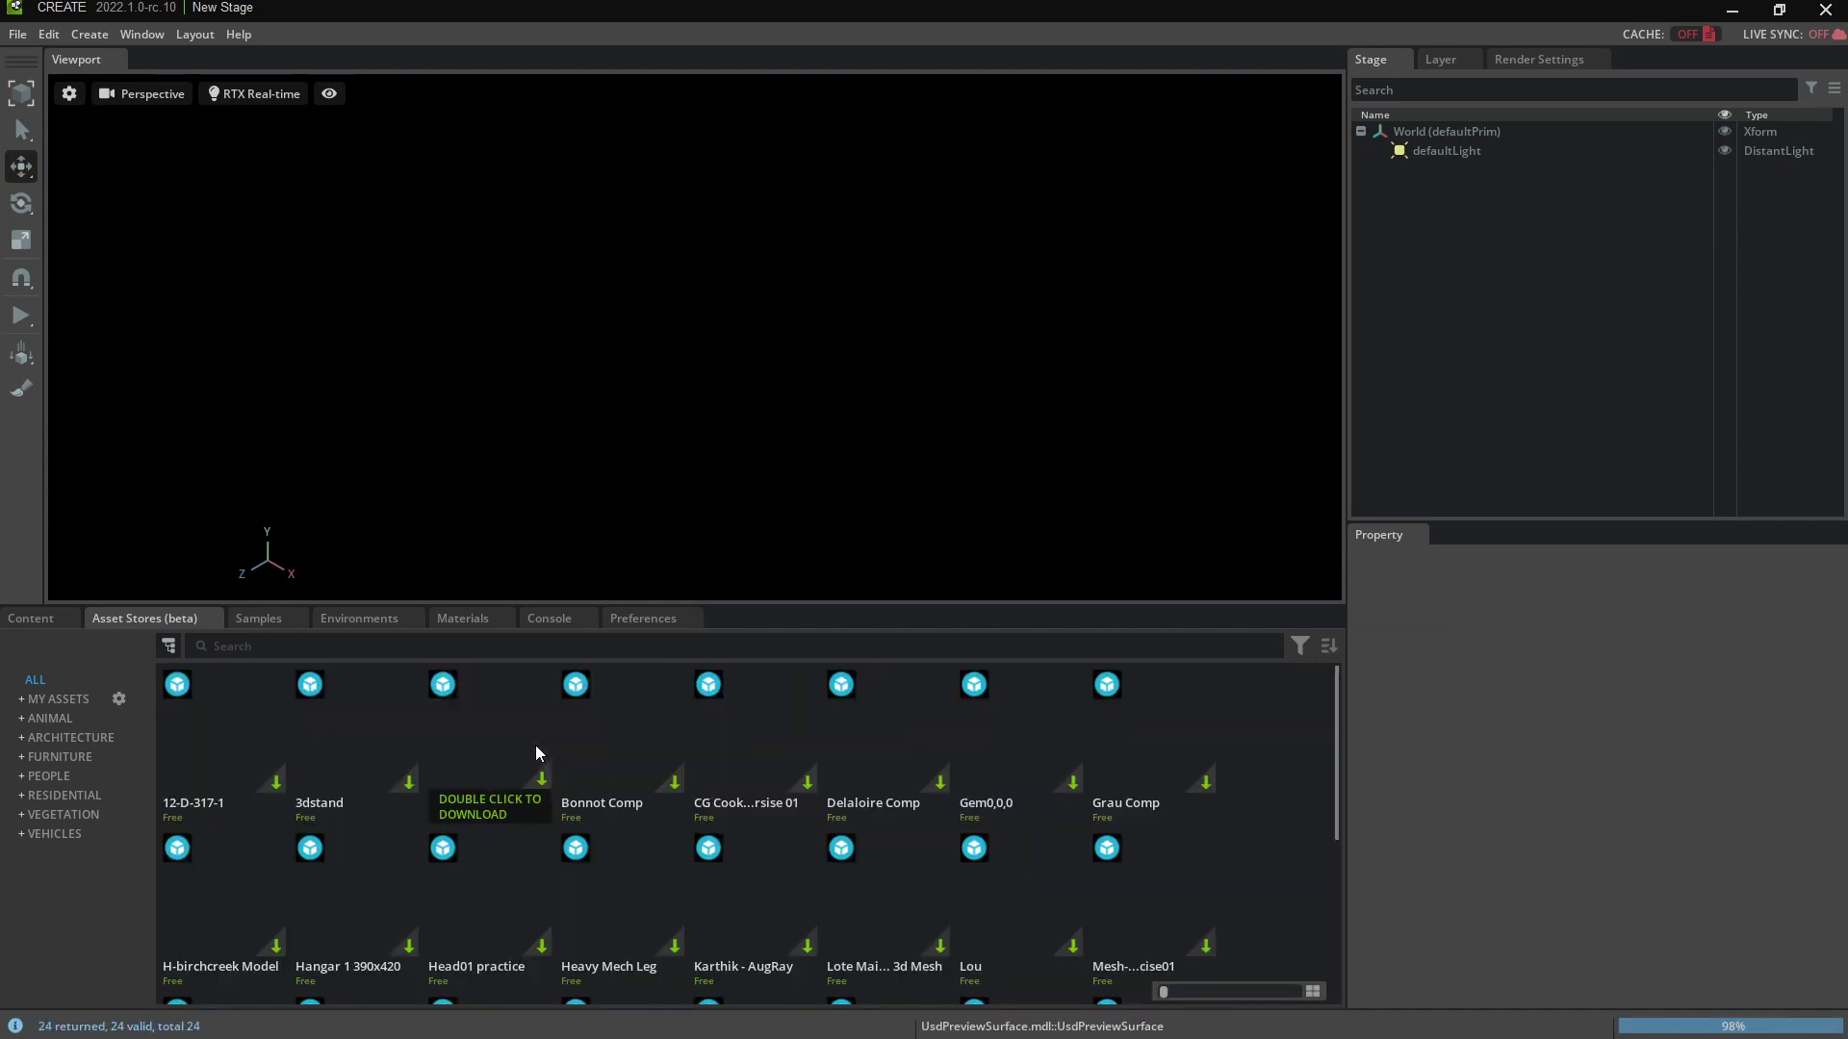
click(1301, 644)
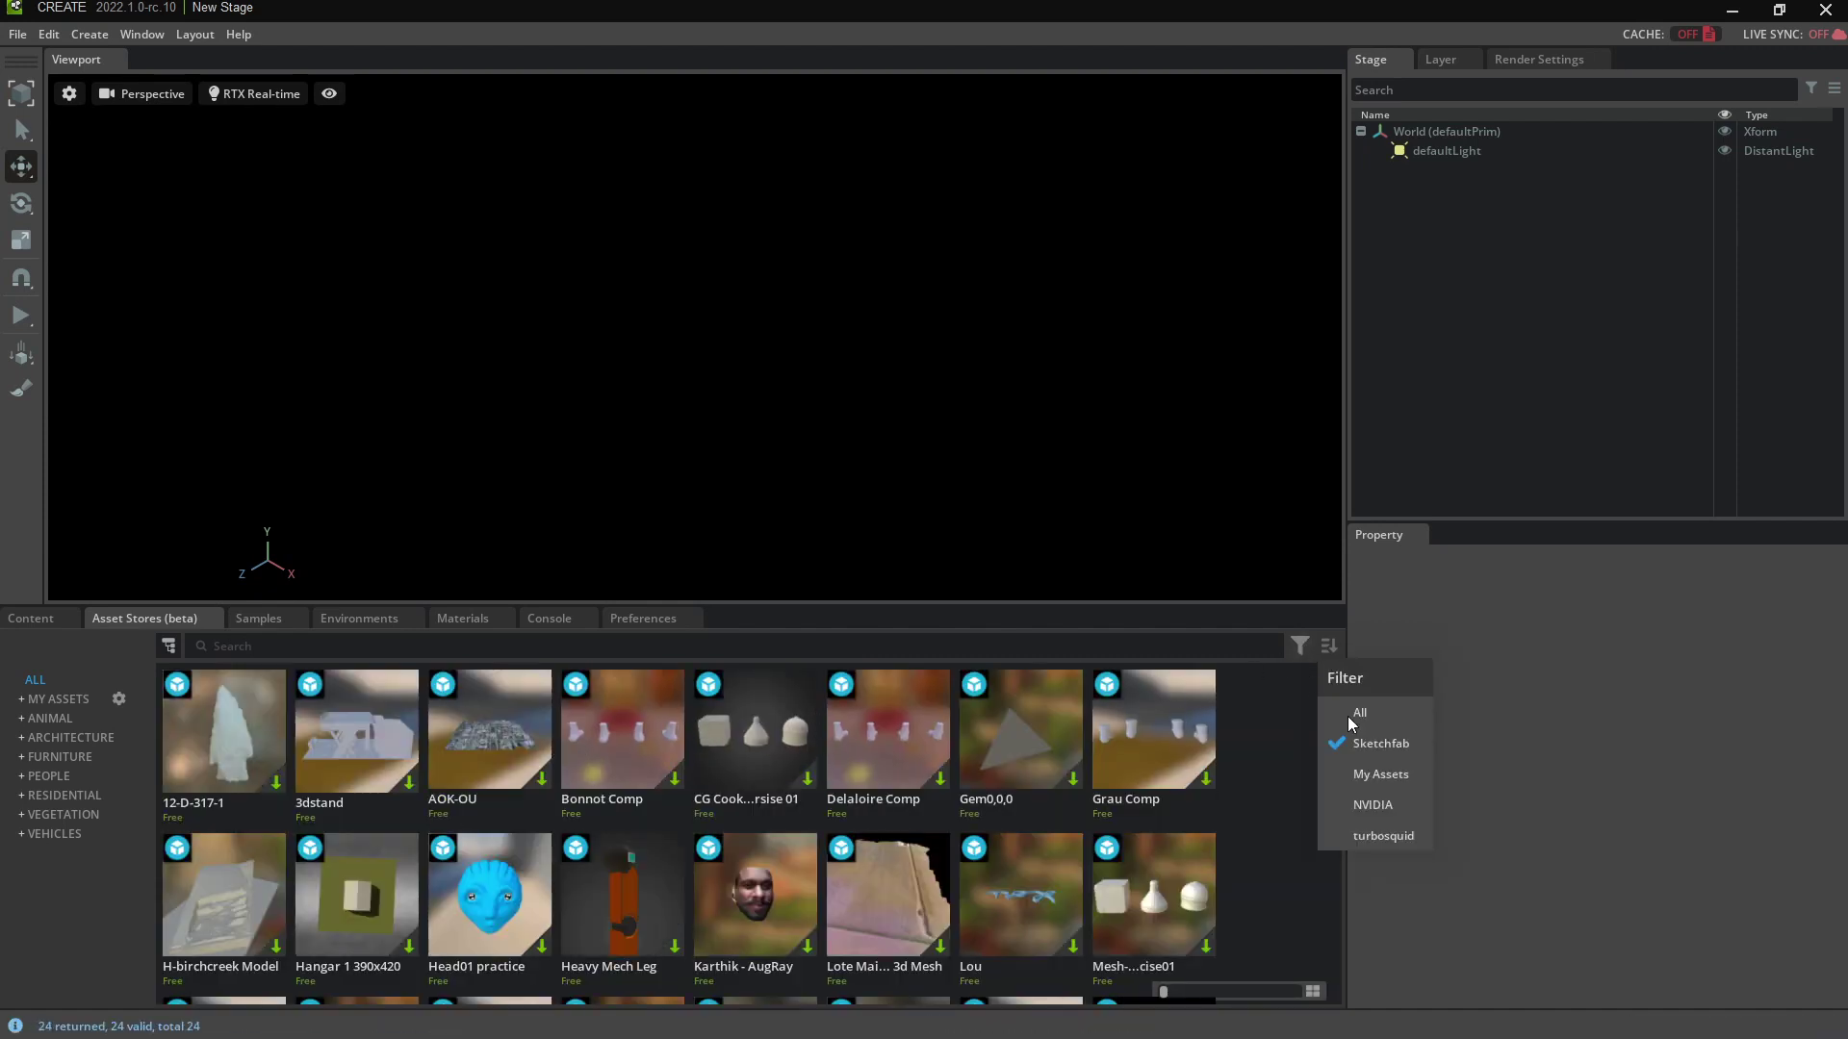
click(1380, 713)
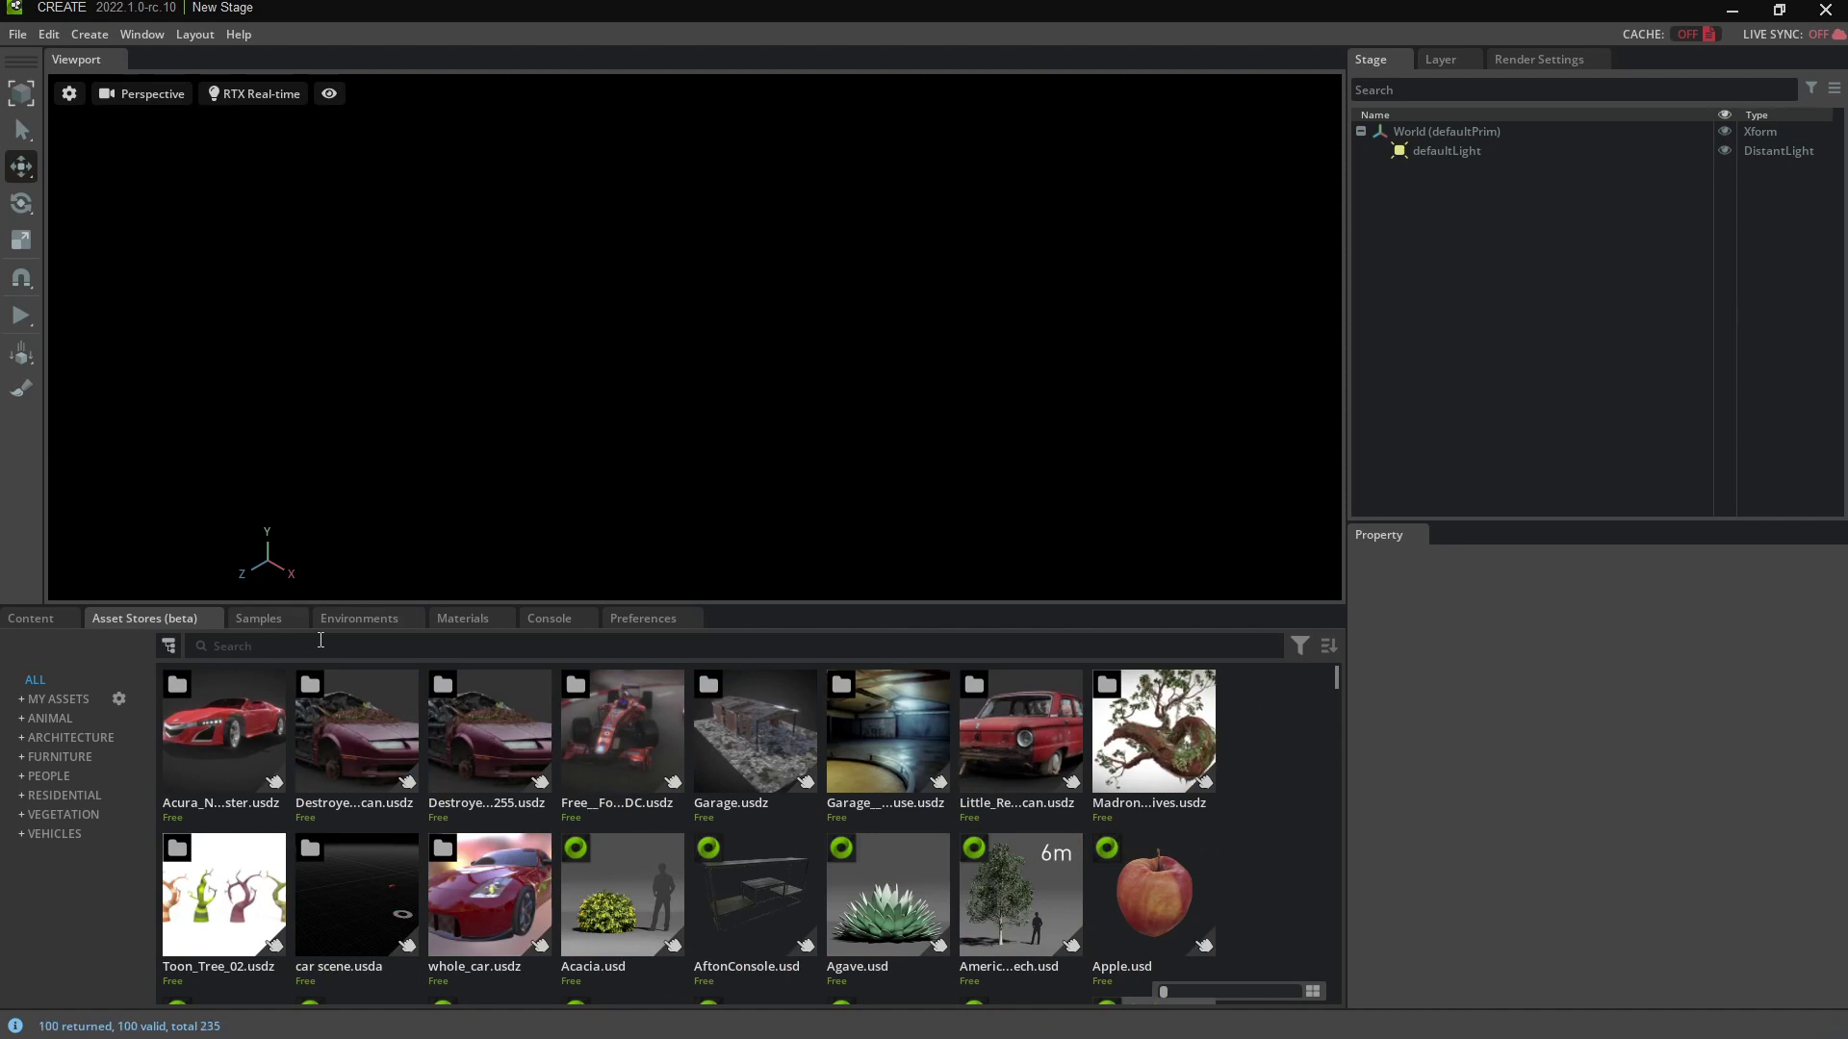
Step: Search the asset stores for 'car'
click(321, 644)
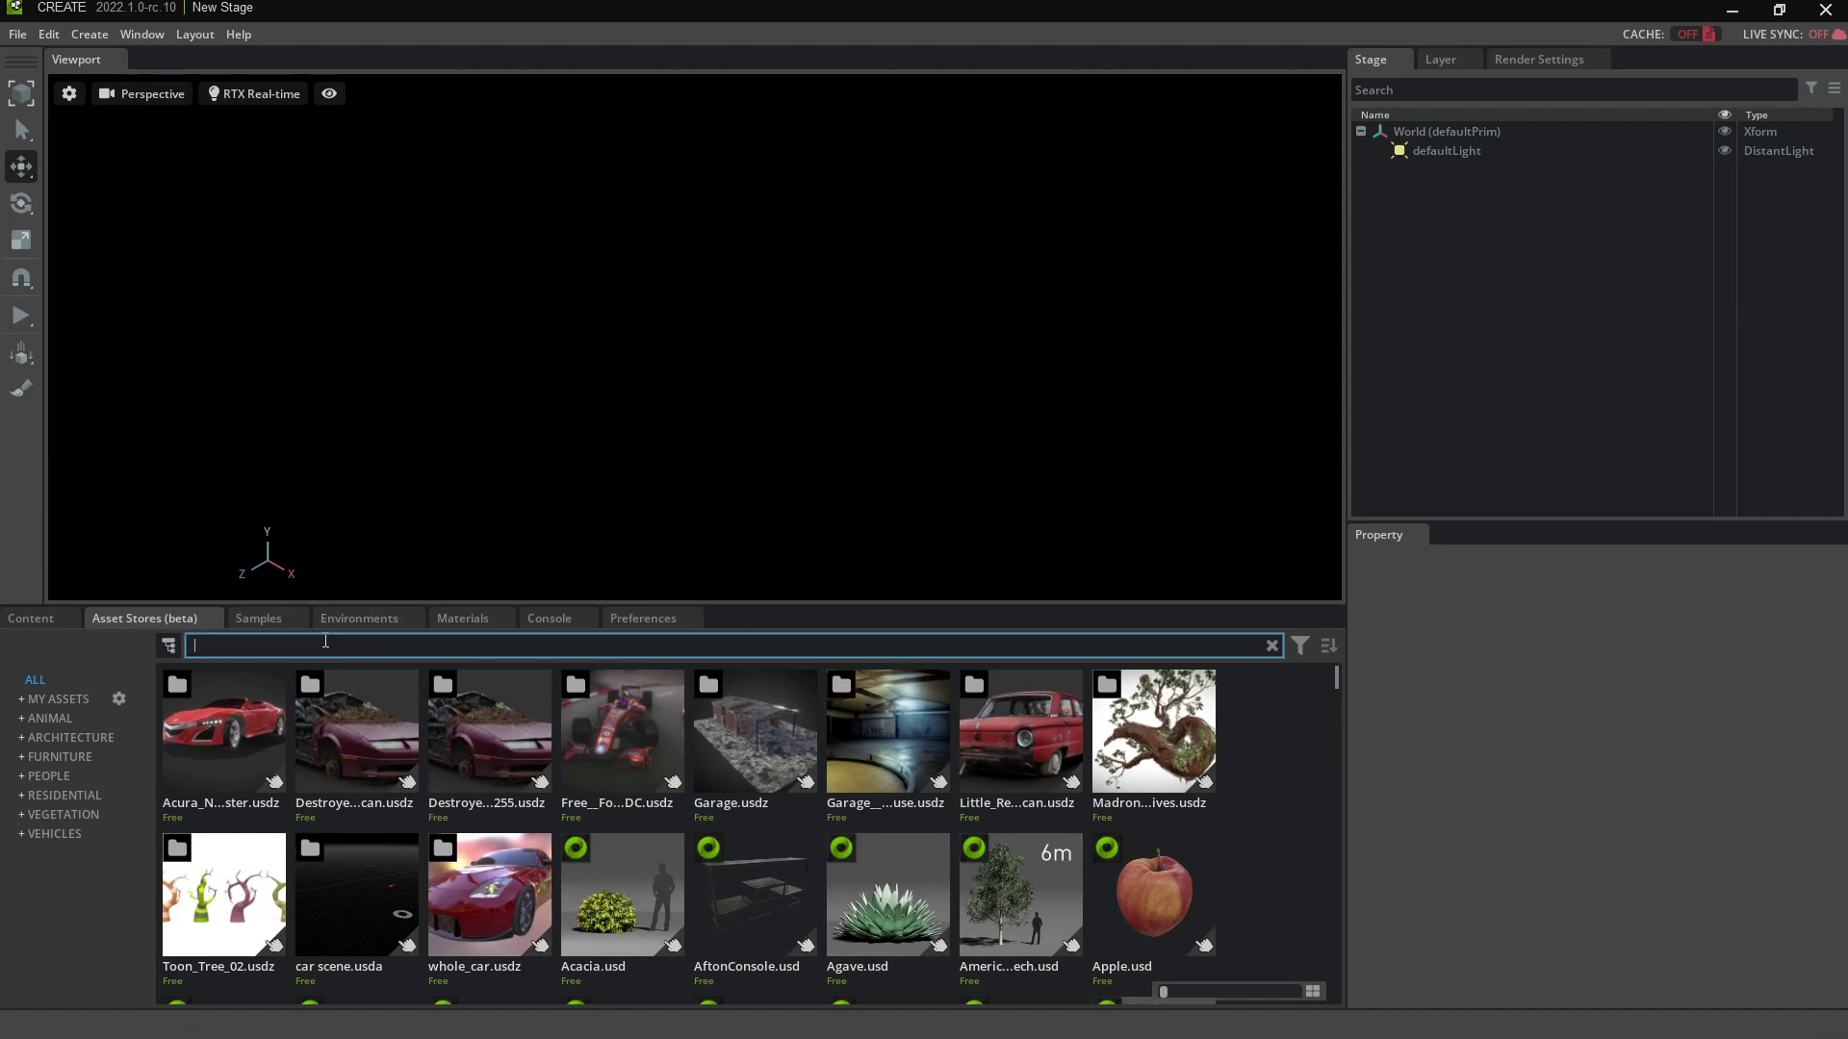
text(ca)
text(r)
key(Return)
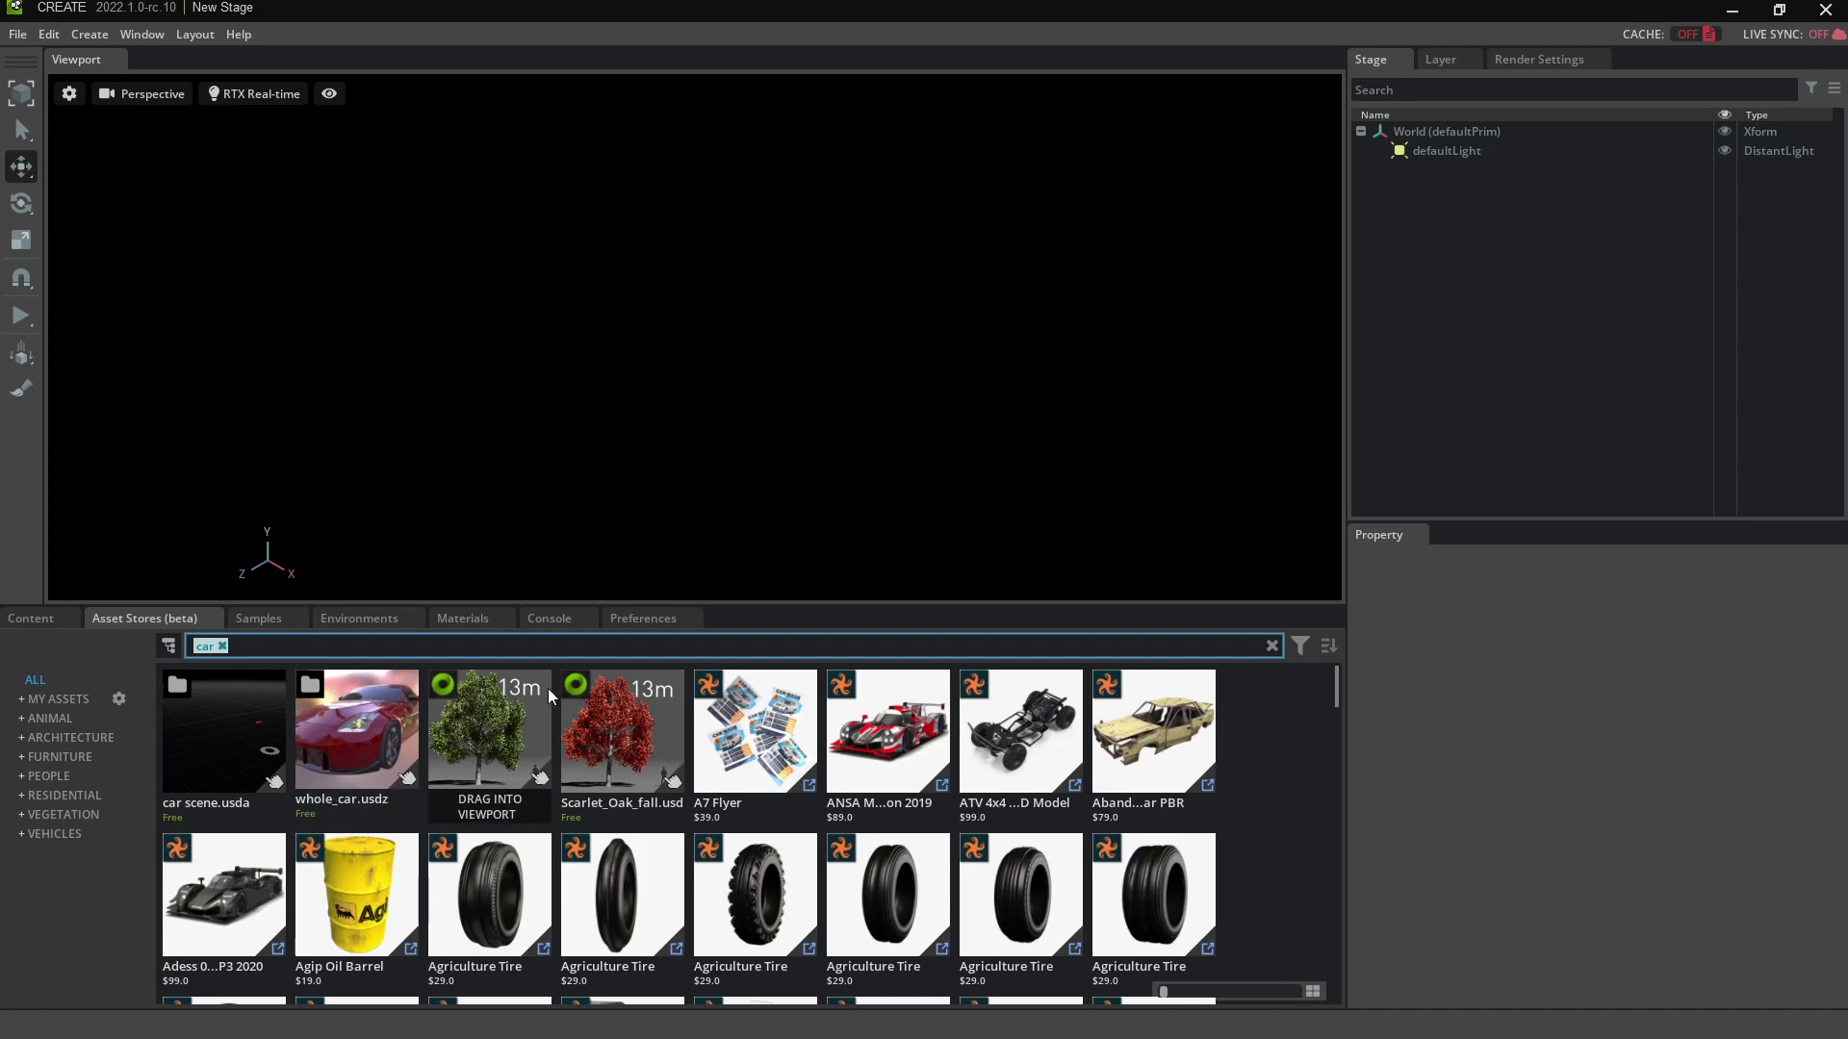
scroll(804, 765, down, 1)
scroll(805, 765, down, 2)
scroll(800, 756, up, 3)
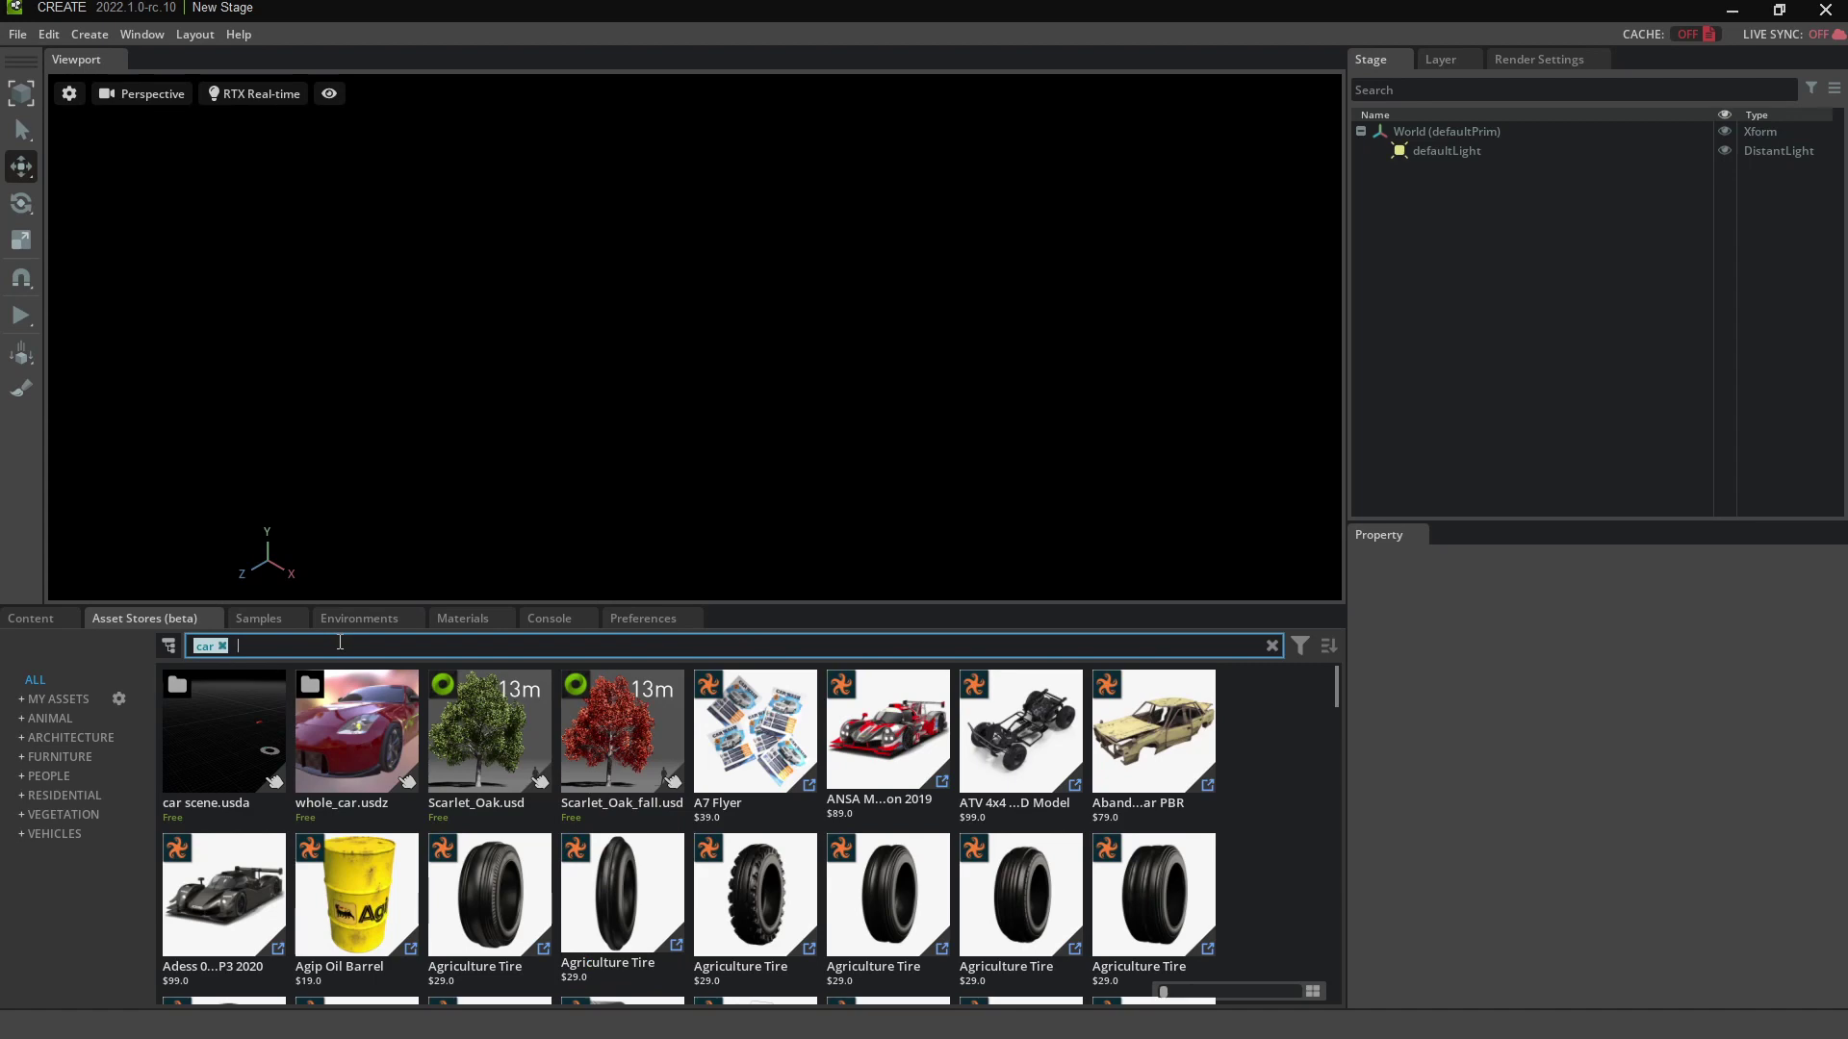
text( sport)
text(s)
Step: Add 'sports' as a second search term alongside 'car'
key(Return)
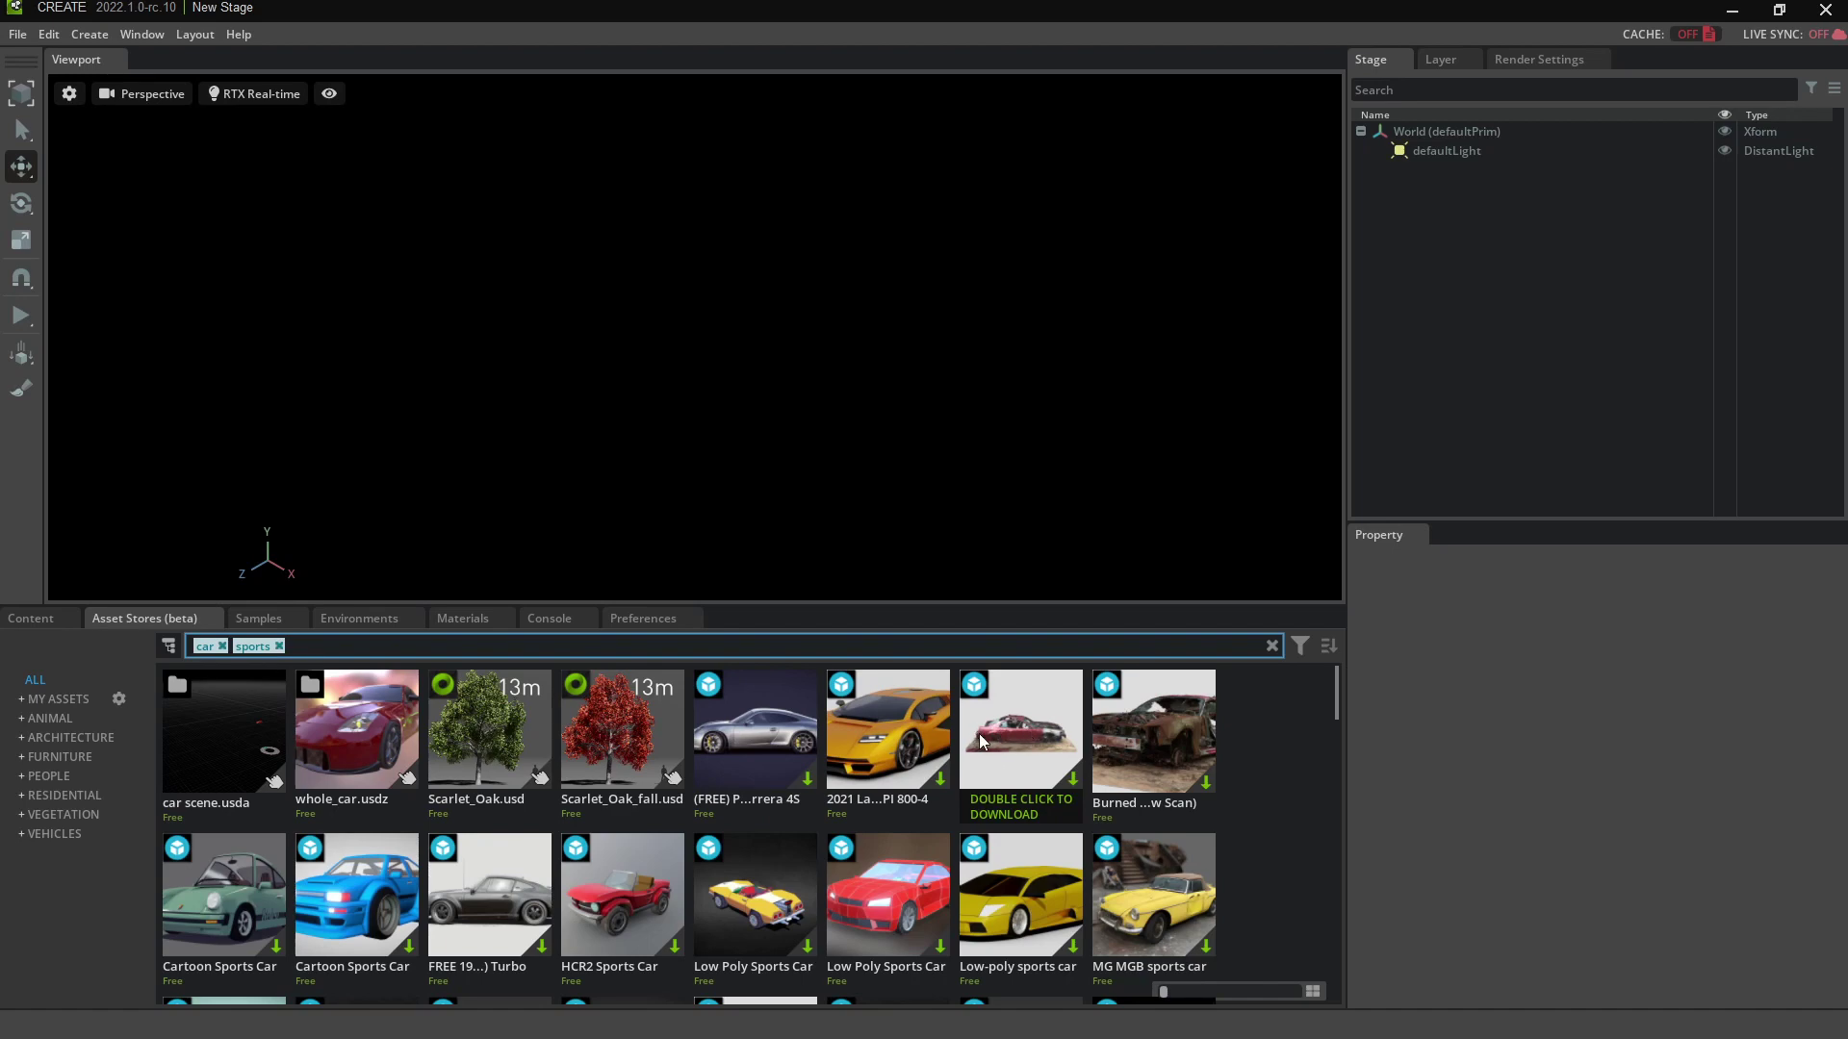
scroll(981, 735, down, 2)
scroll(980, 734, up, 2)
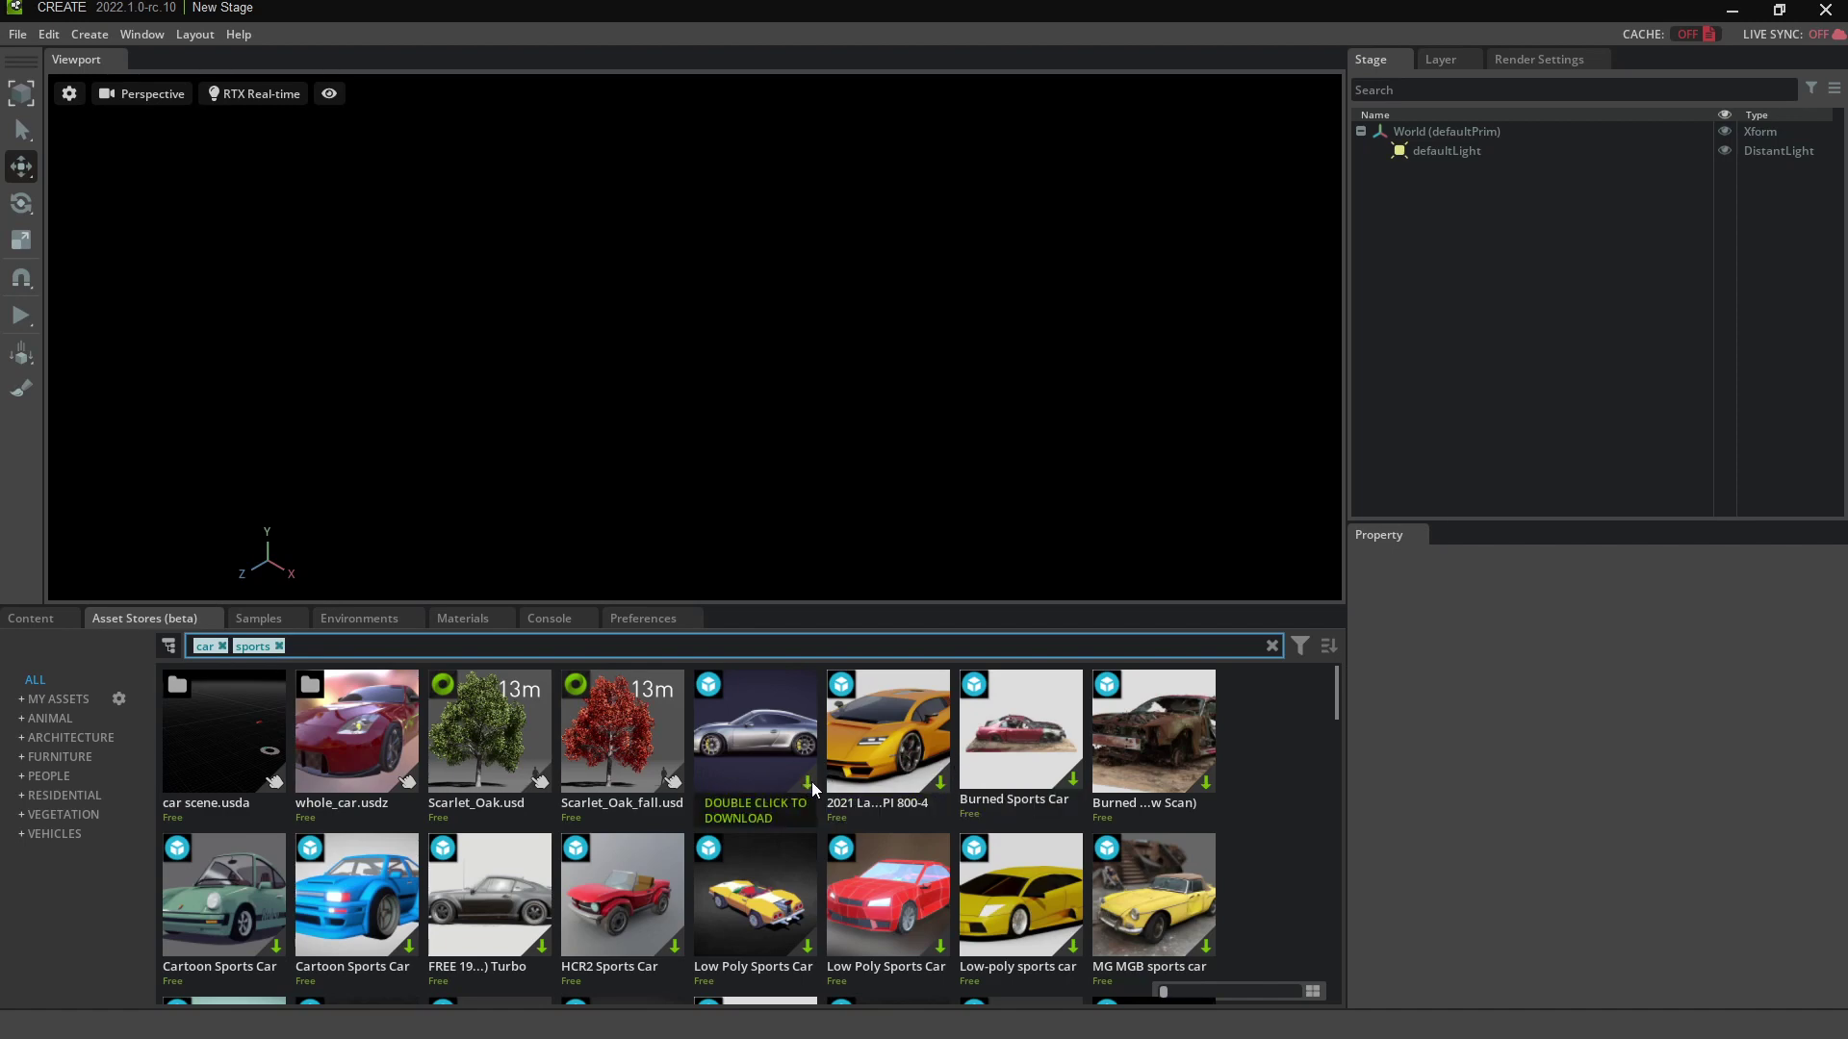
scroll(778, 732, down, 1)
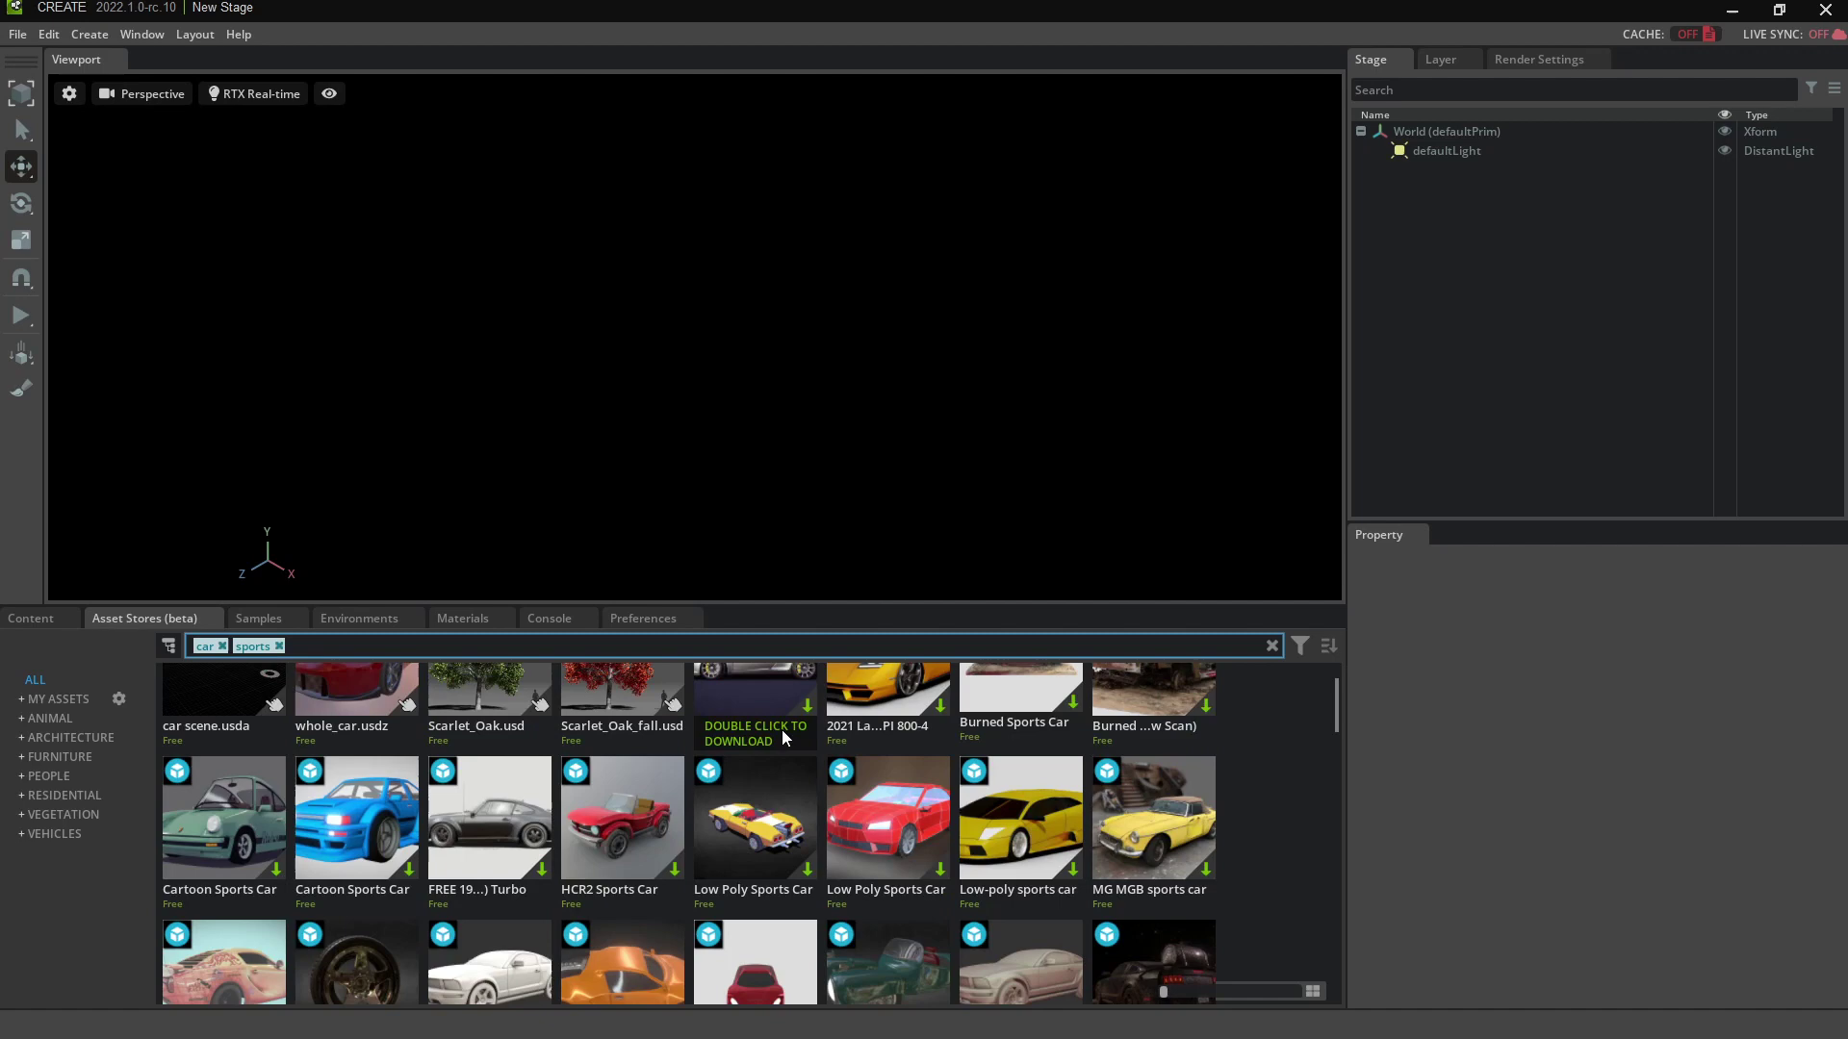
scroll(822, 719, down, 1)
scroll(780, 719, down, 1)
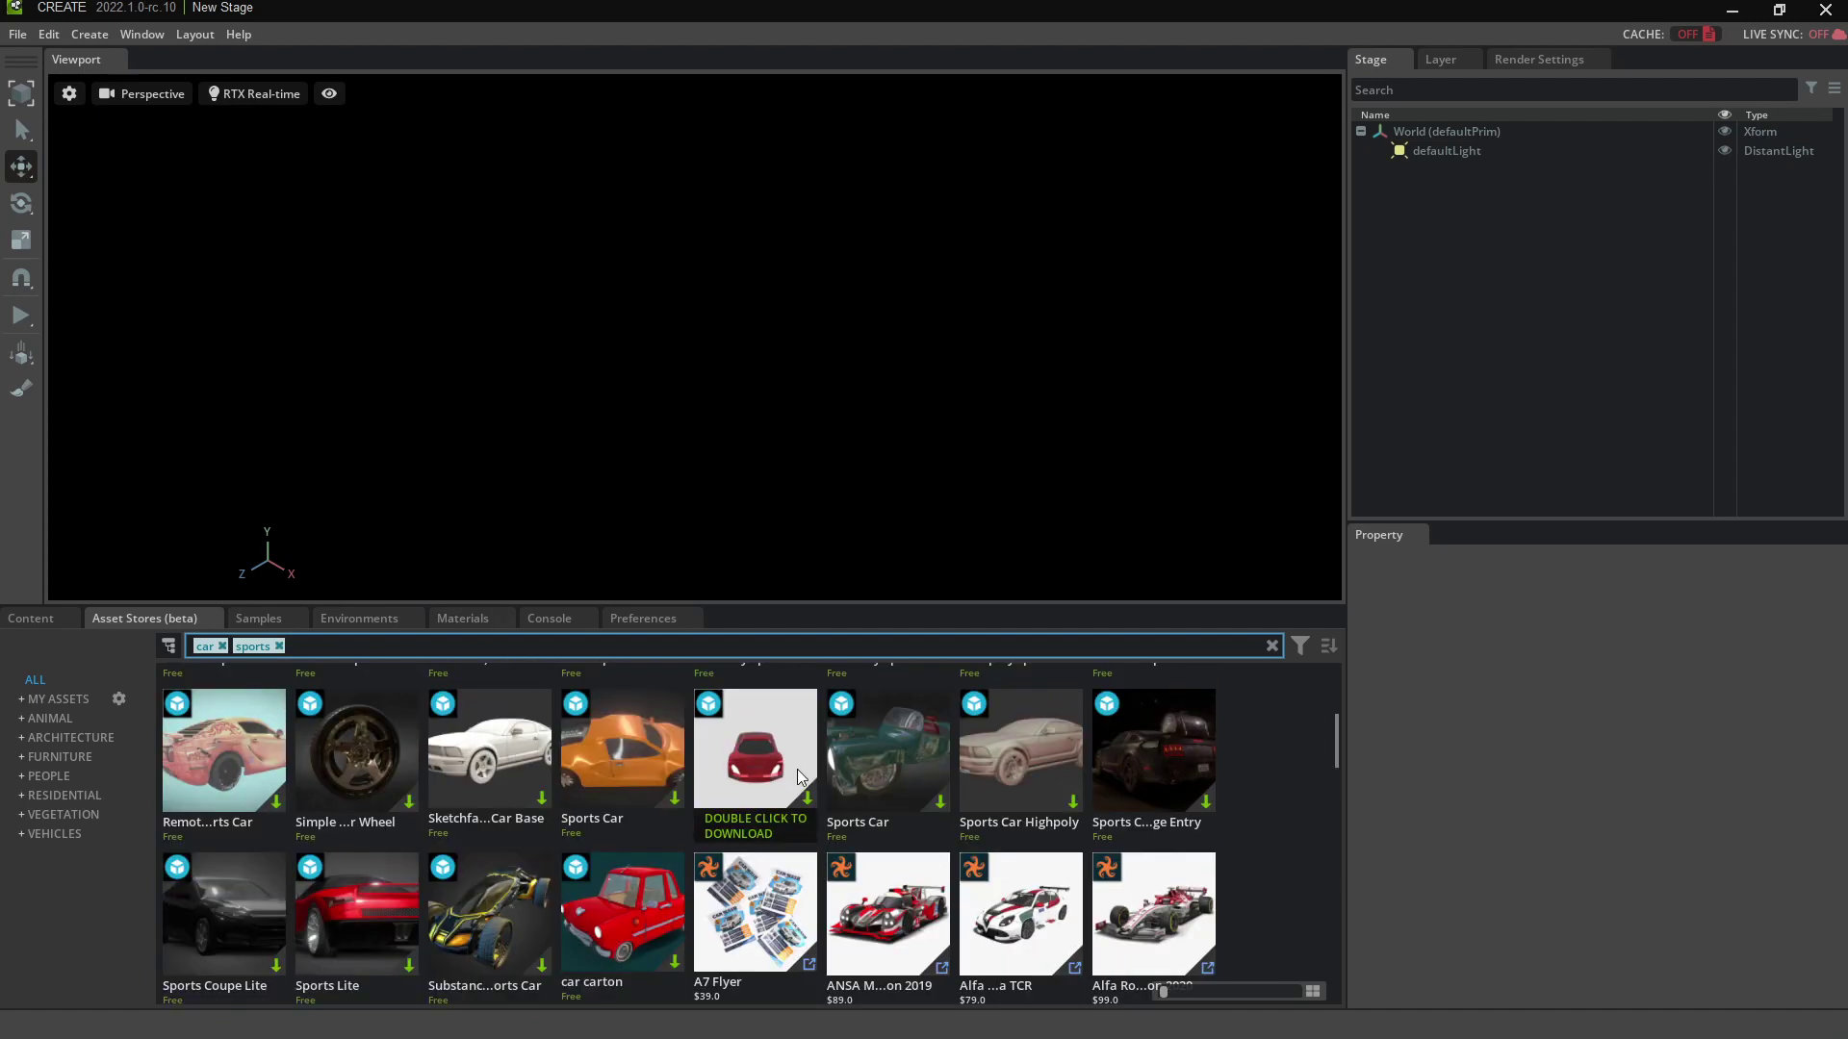
scroll(790, 776, down, 1)
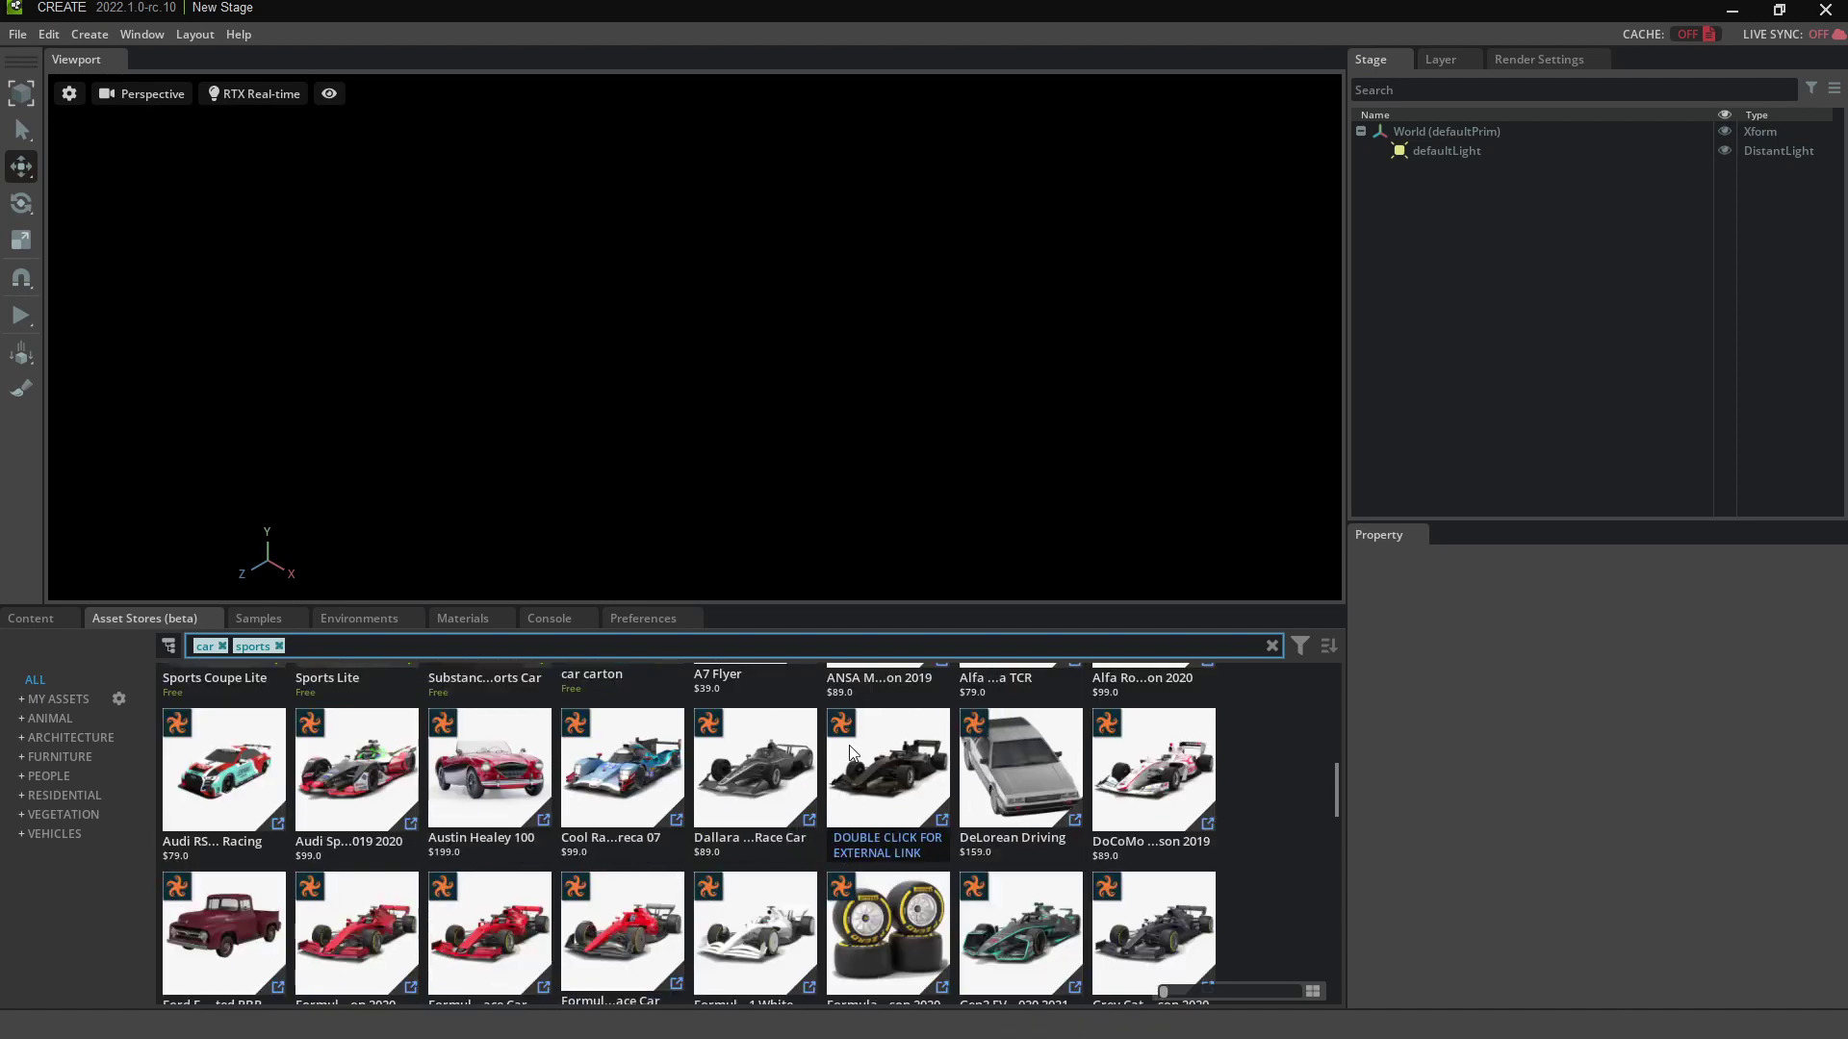
scroll(779, 794, up, 2)
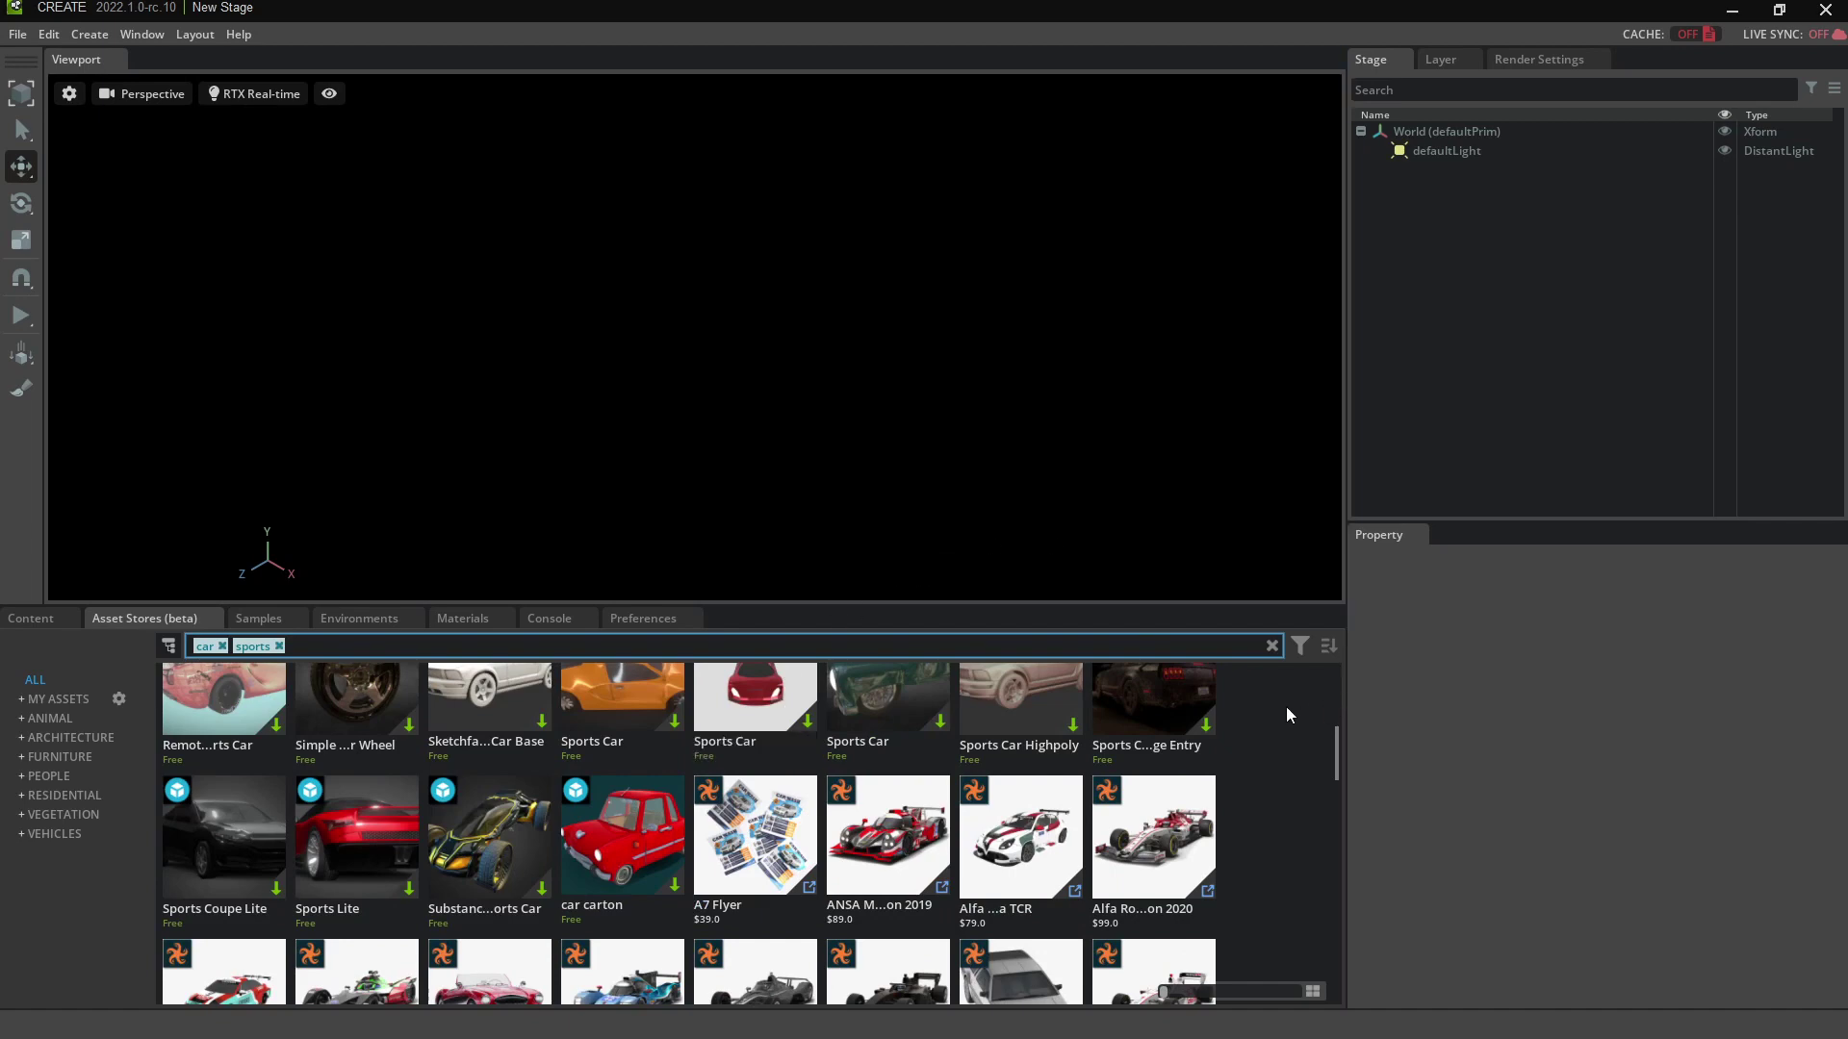
scroll(1287, 705, up, 3)
scroll(1287, 705, up, 2)
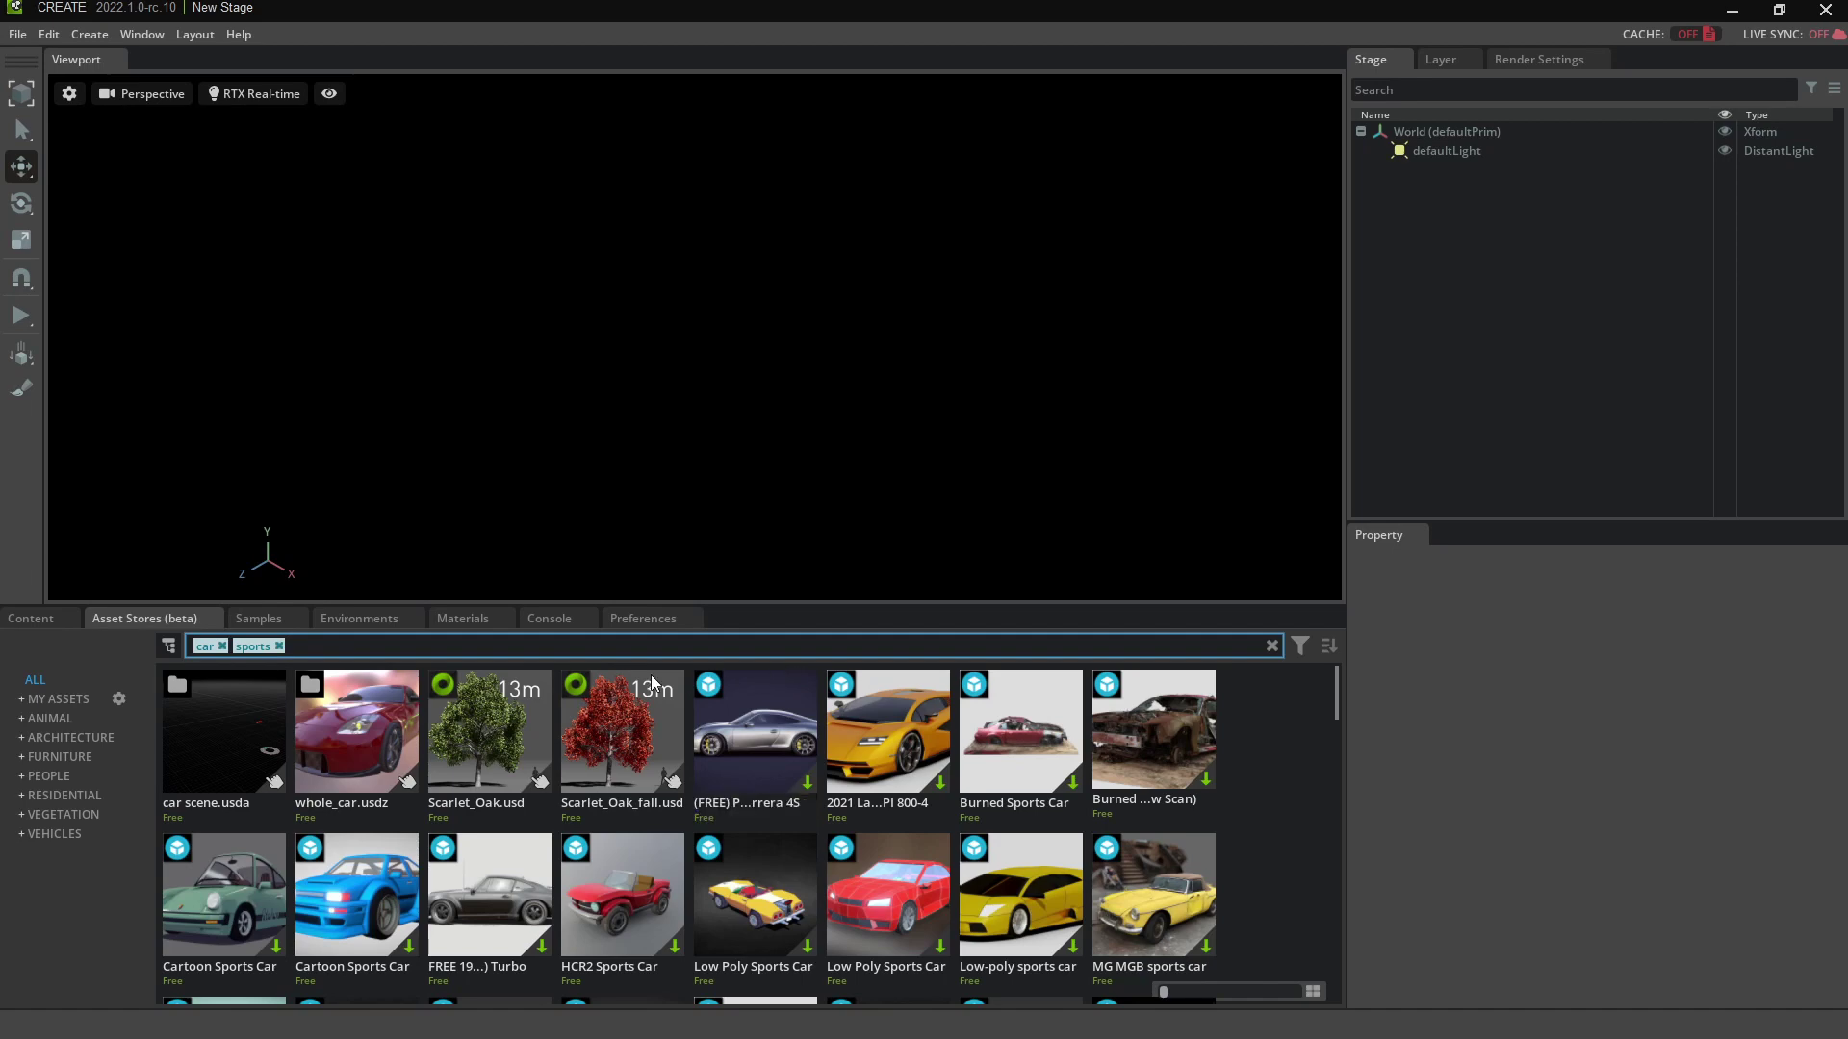
Step: Remove the 'sports' and 'car' tags, then filter by Architecture, Residential, and Vegetation
click(280, 646)
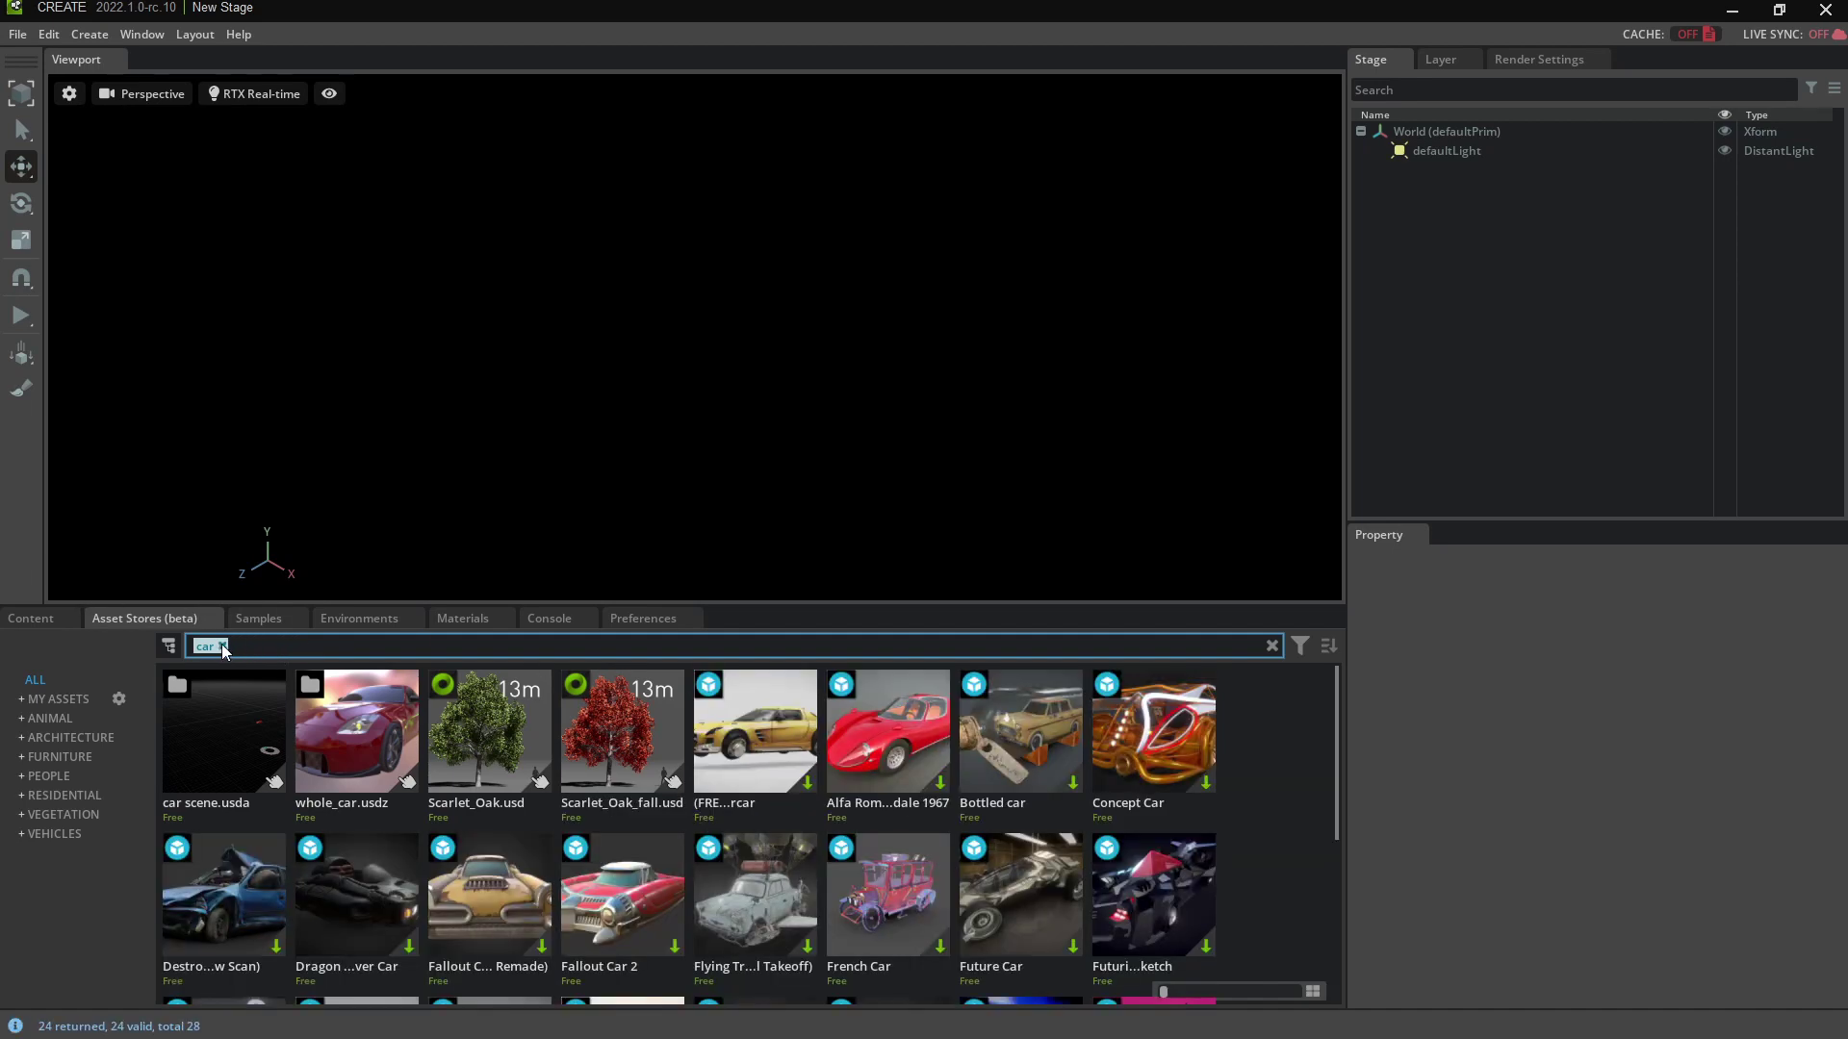
click(221, 646)
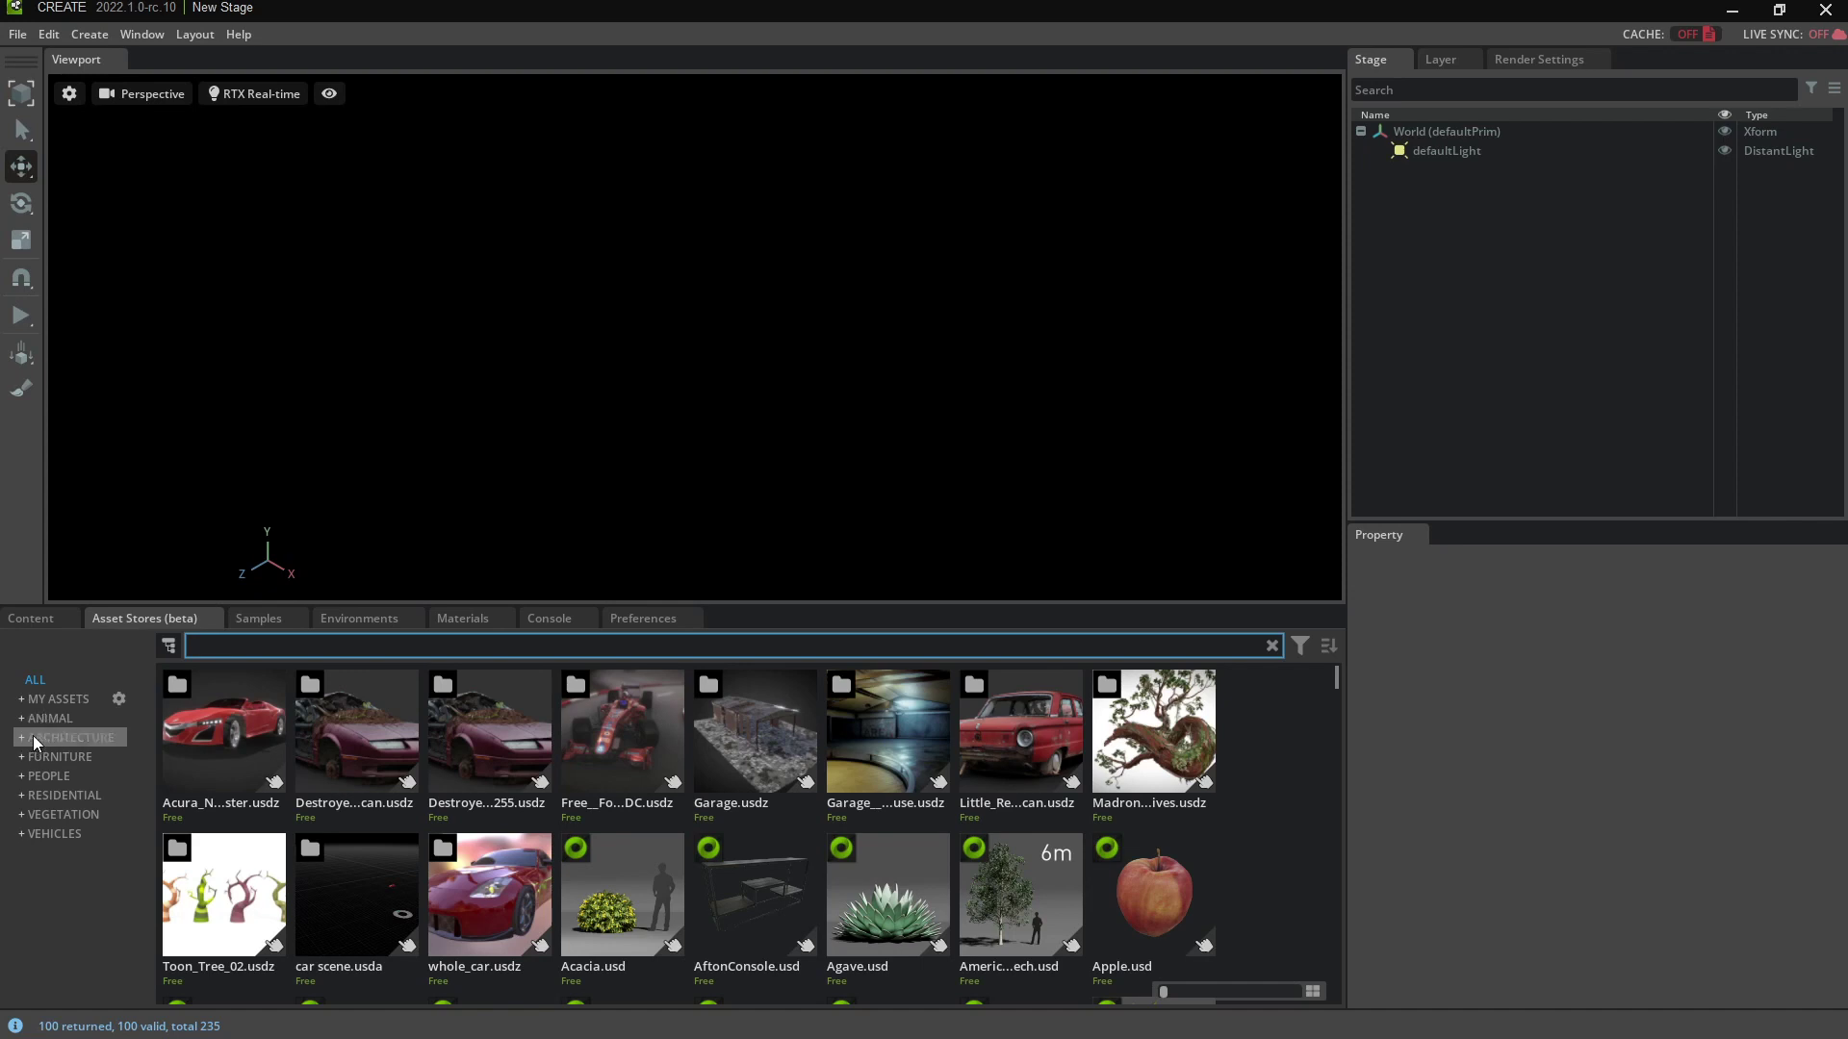
click(17, 741)
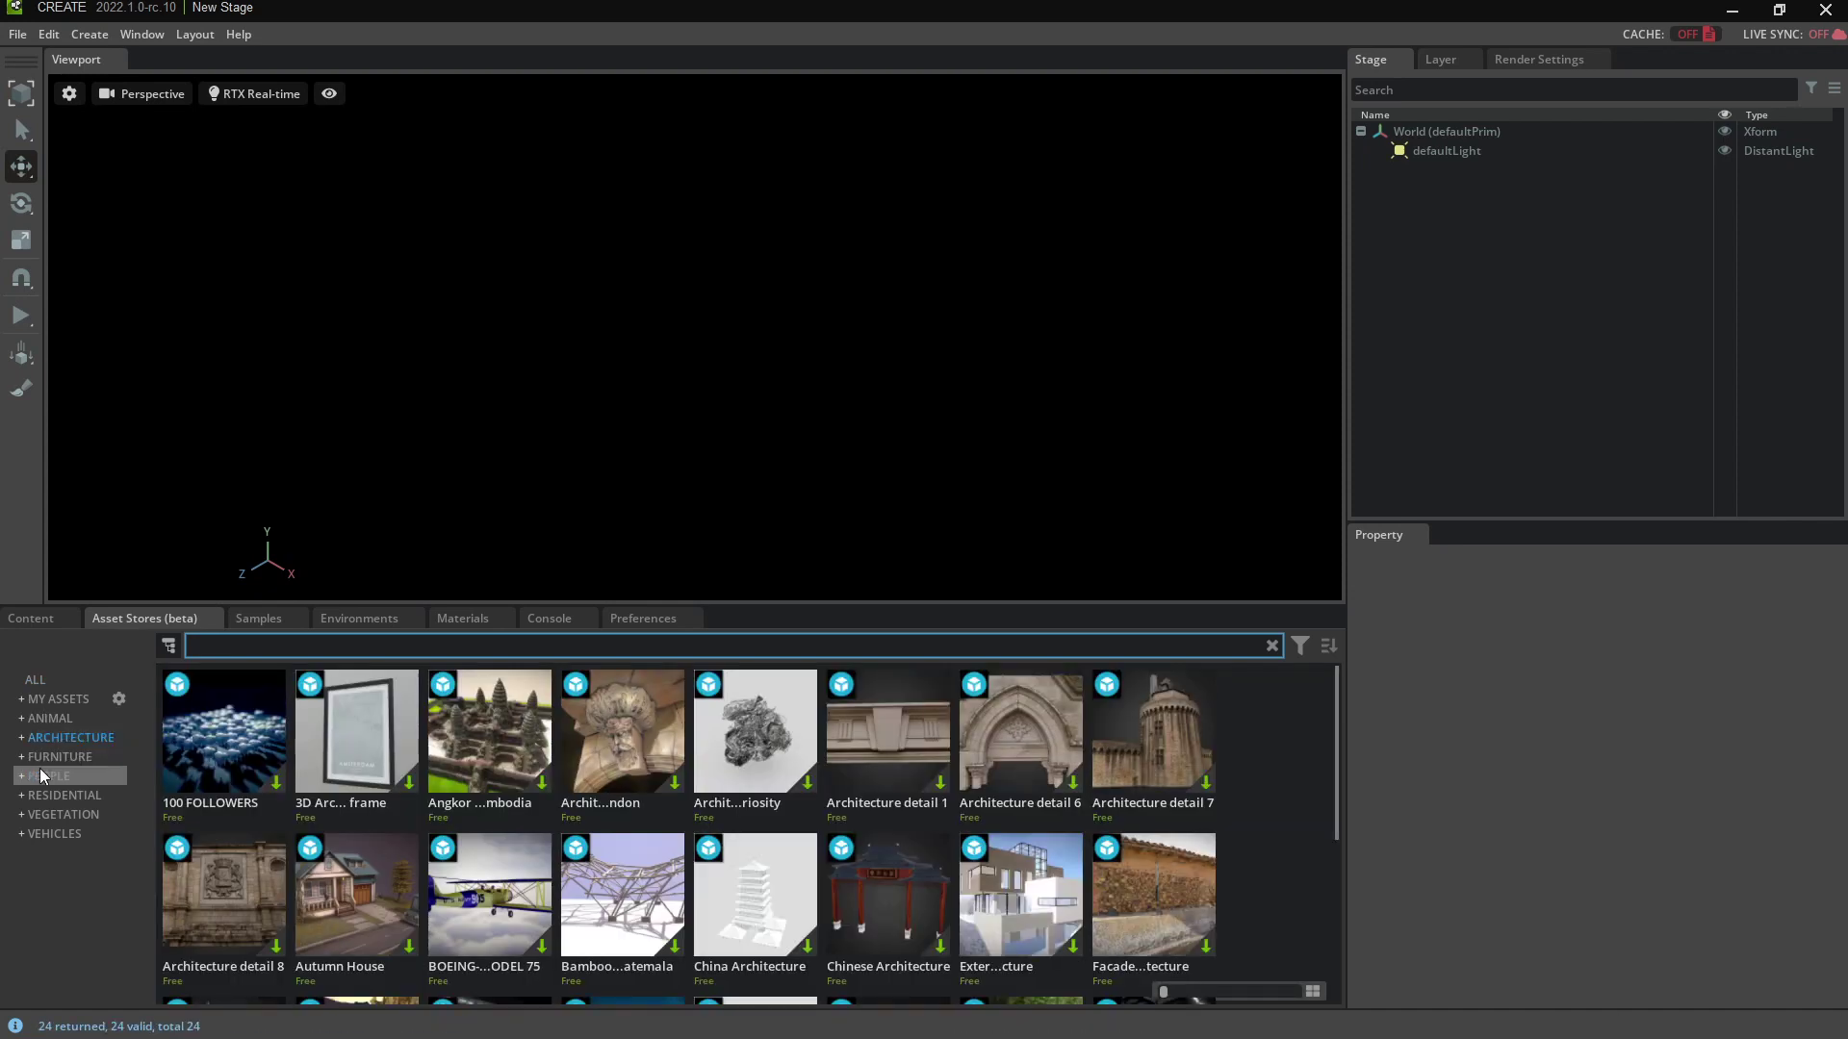
click(57, 795)
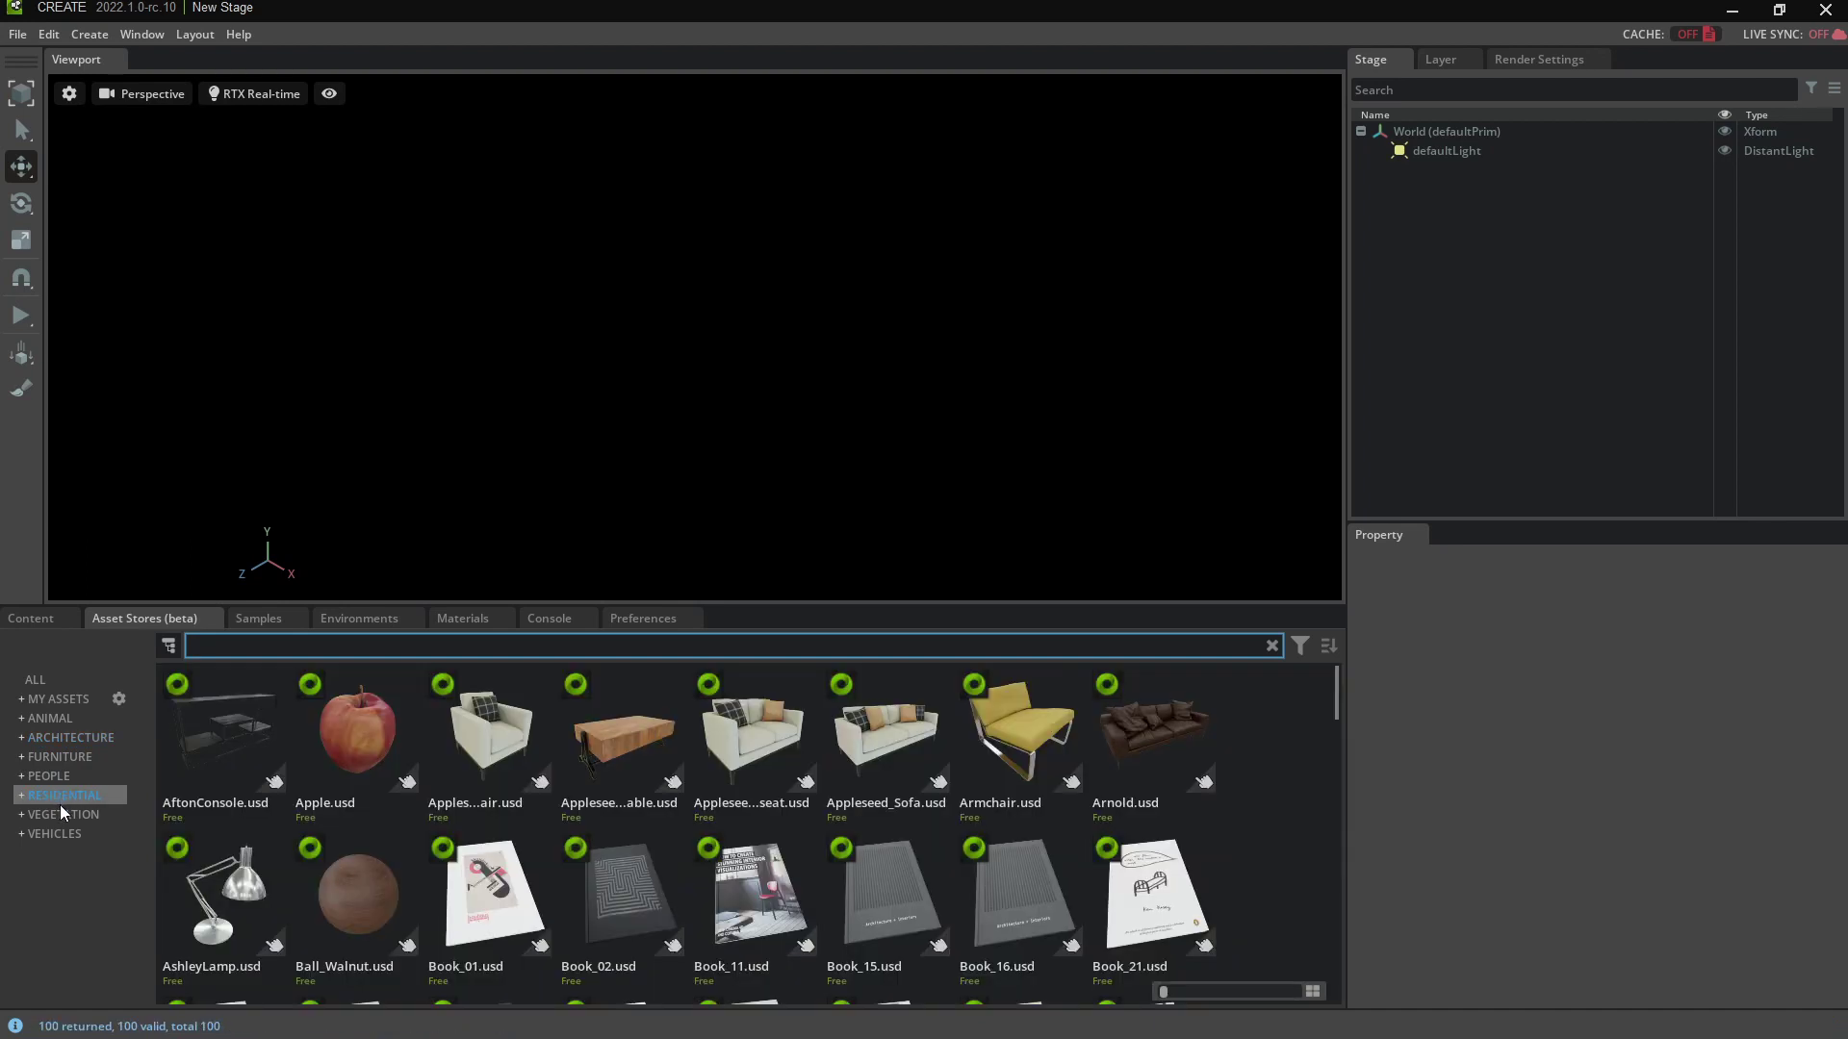
click(64, 810)
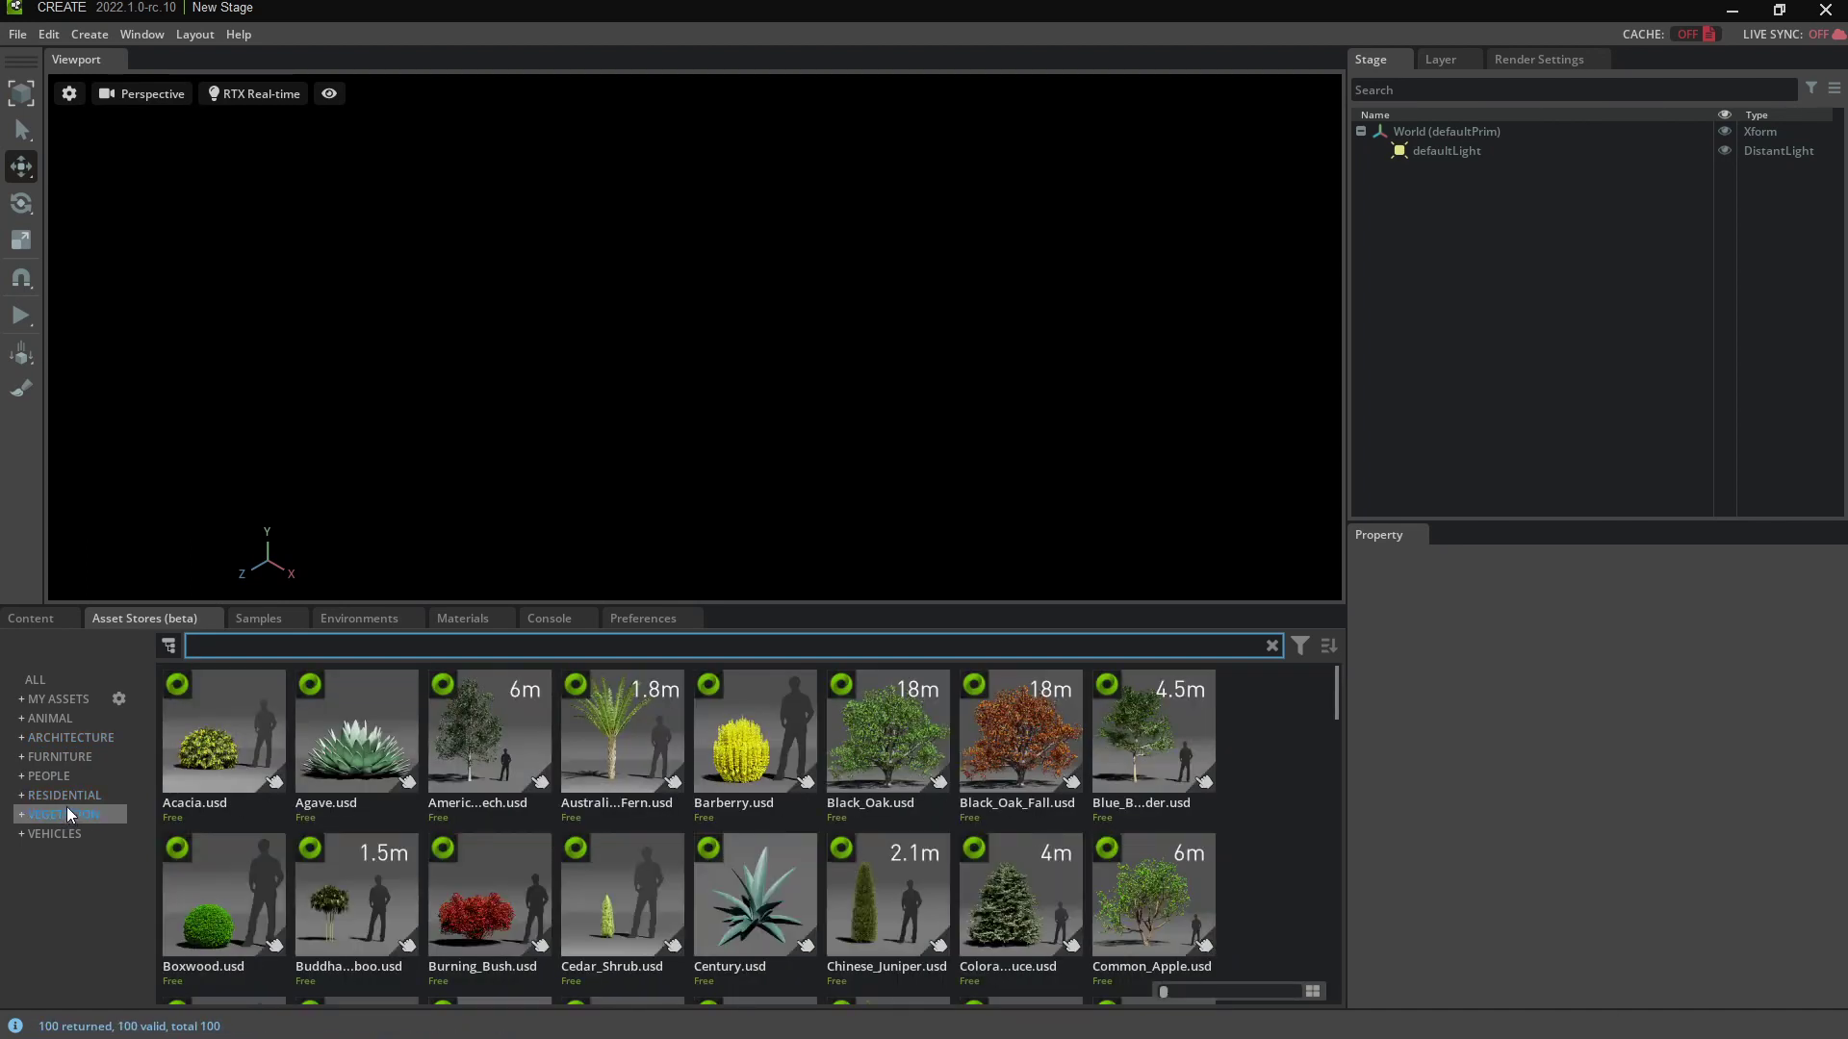